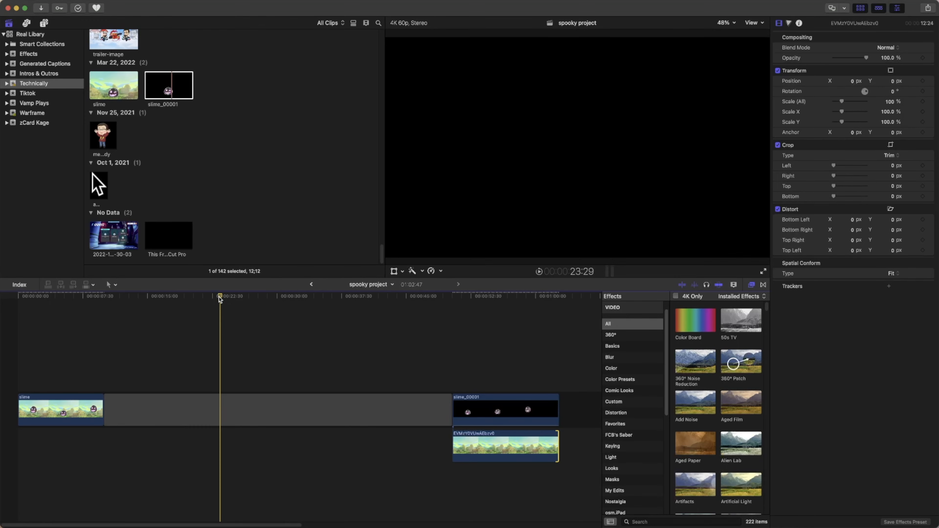
Play the first slime clip from the start of the timeline to review the original footage
drag(220, 298, 17, 311)
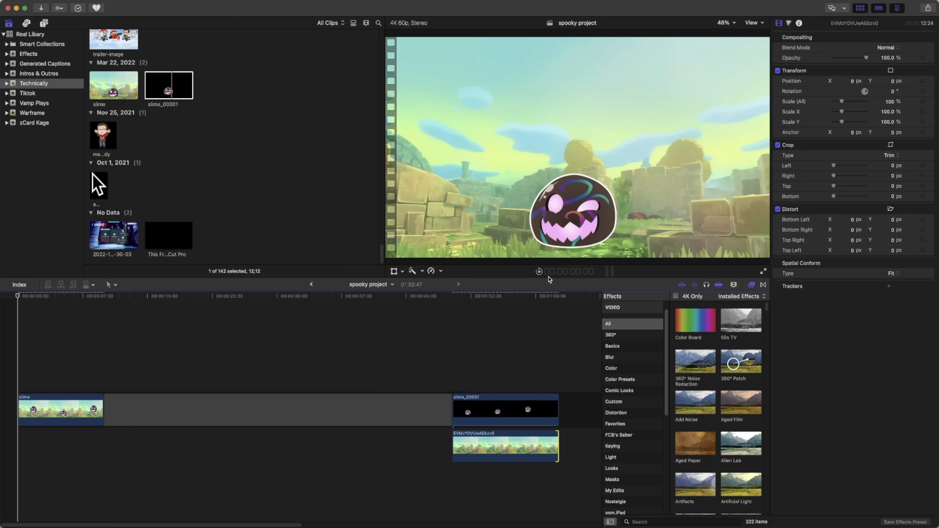
click(540, 273)
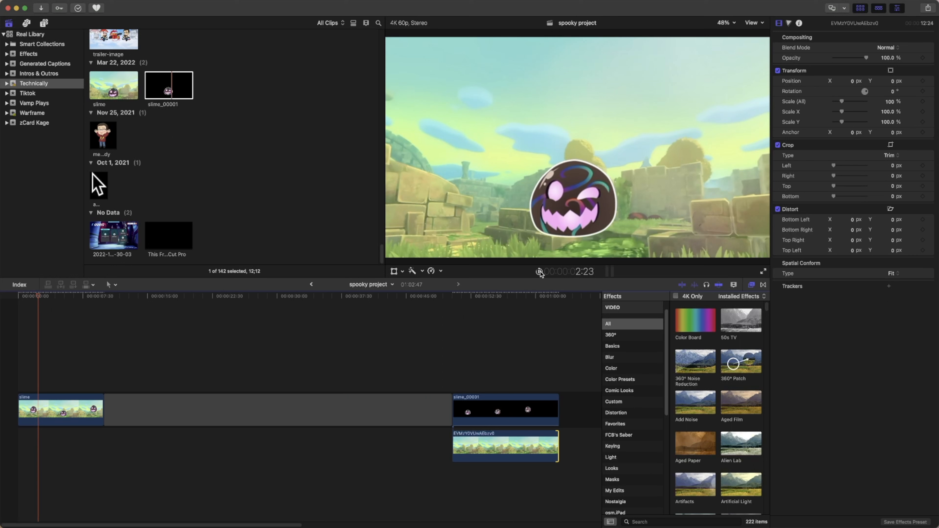
click(539, 272)
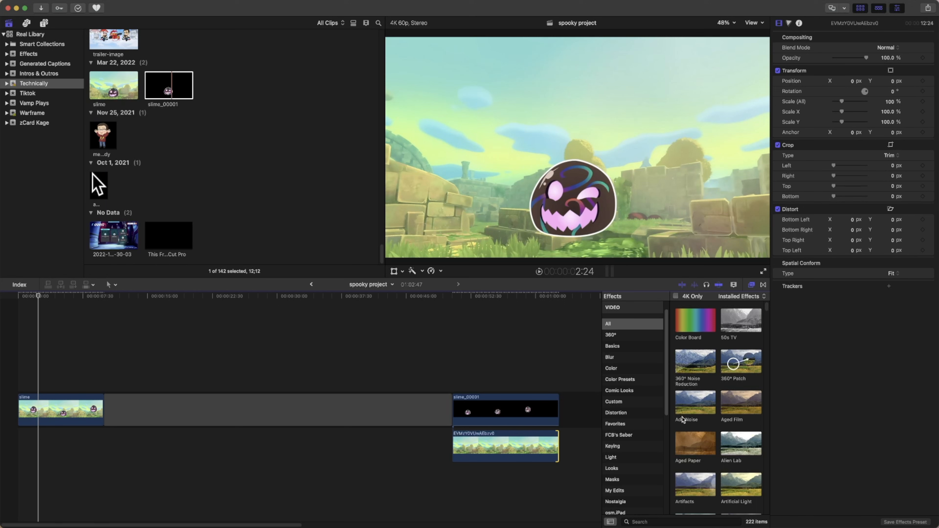
Search the effects for "night" and apply the Day into Night effect to the first slime clip
click(751, 285)
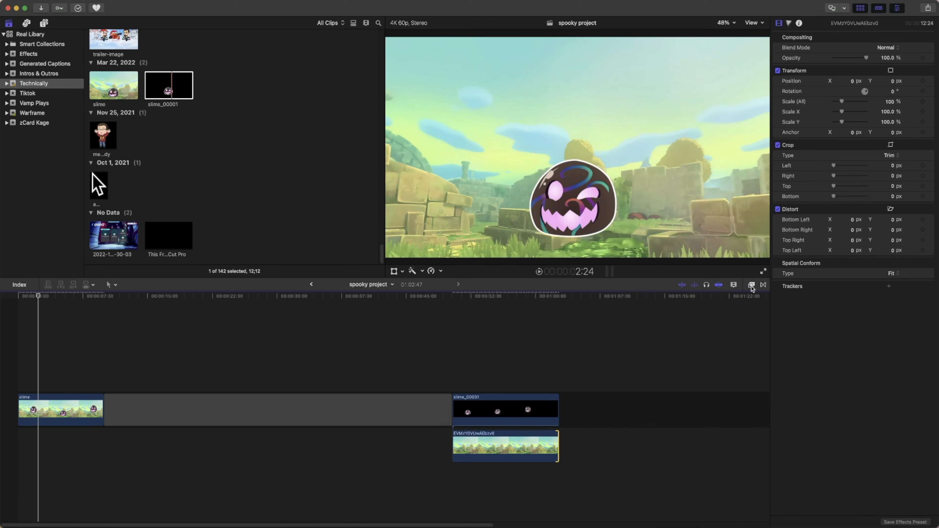
click(751, 285)
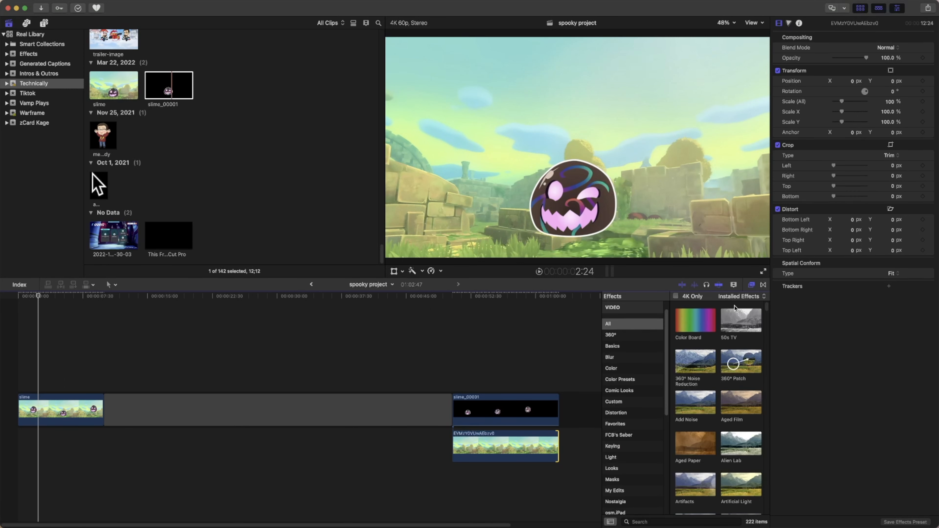
click(720, 522)
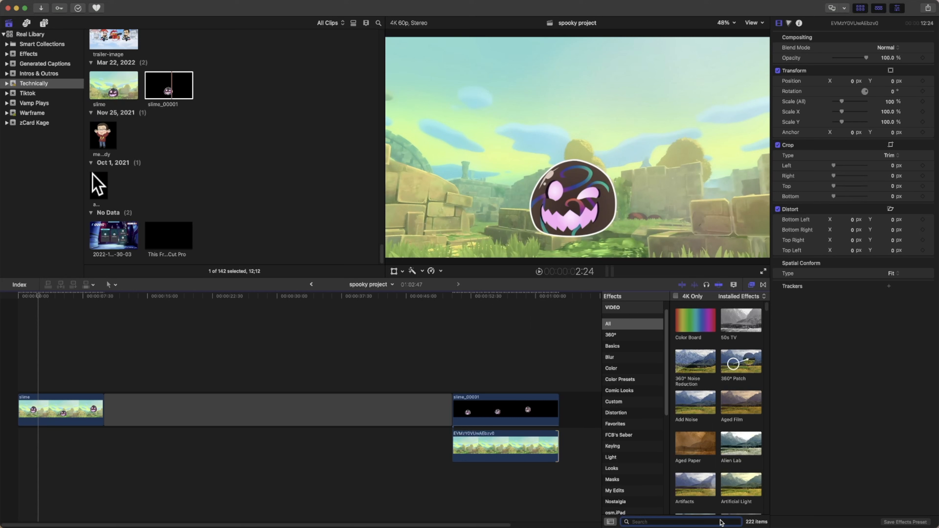
text(night)
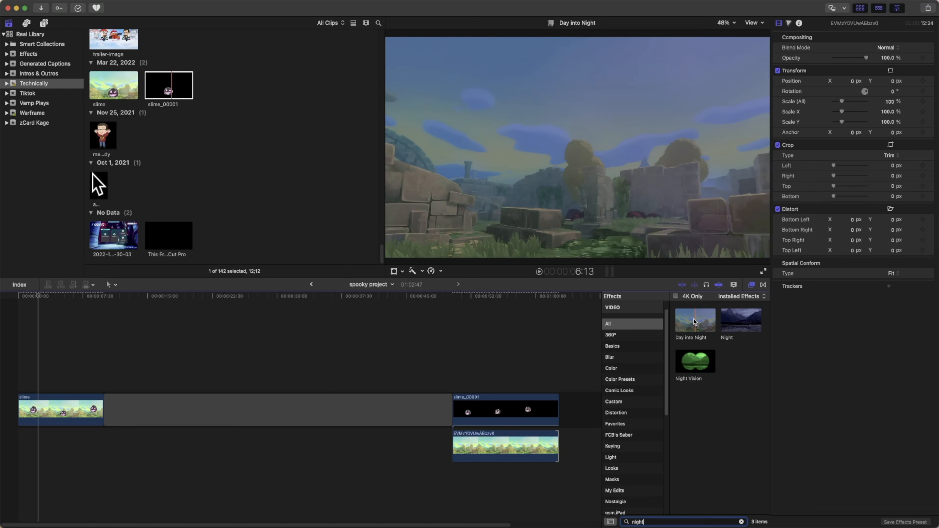
drag(694, 321, 62, 409)
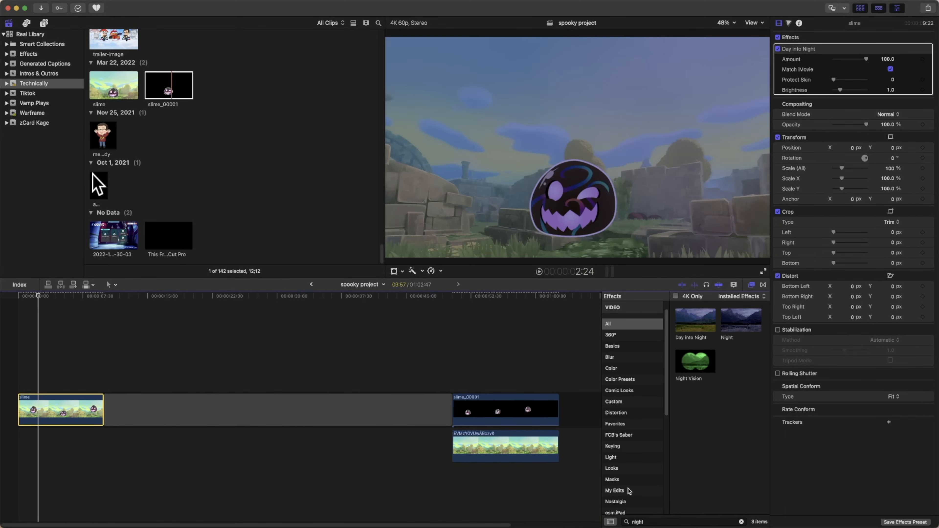
Search the effects for "rain" and add the Rain effect to the first slime clip
click(679, 522)
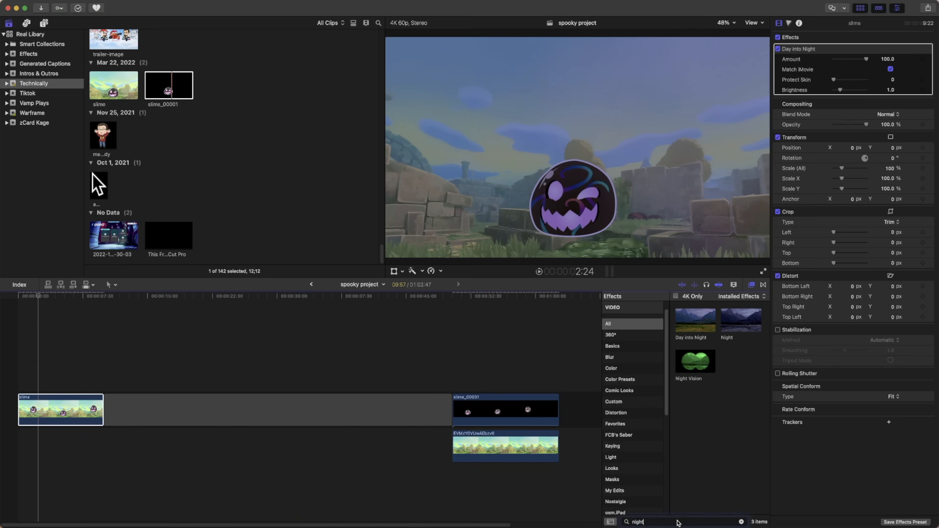
drag(678, 522, 634, 525)
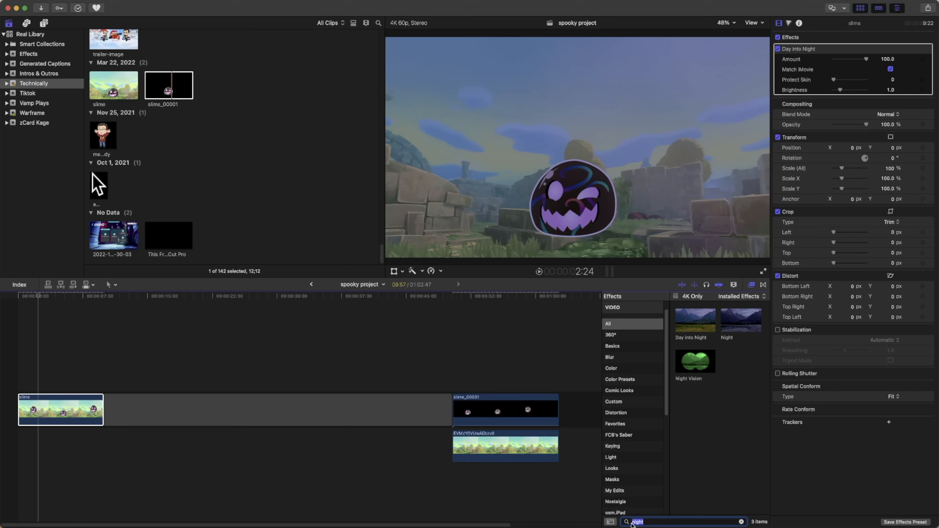
text(rain)
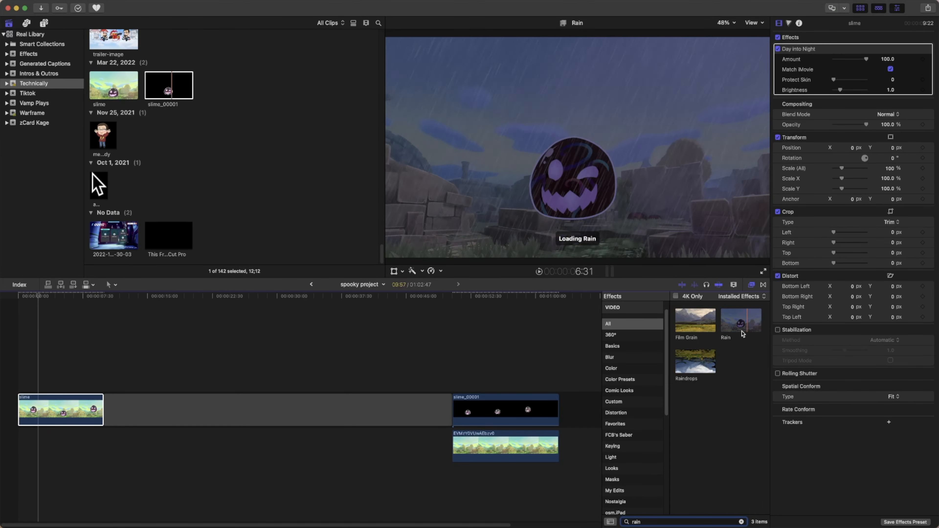
drag(743, 326, 67, 419)
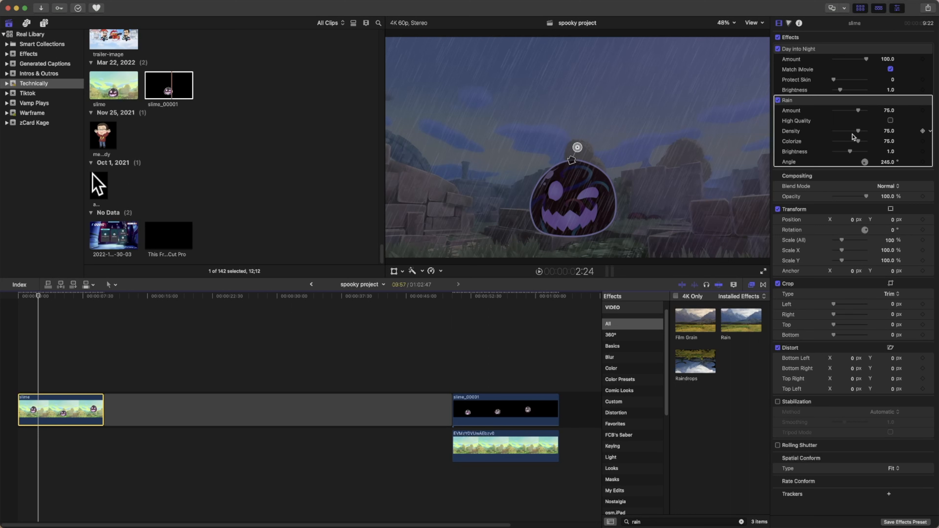
Switch the Rain effect's High Quality option on and off to compare the look, leaving it on
click(890, 121)
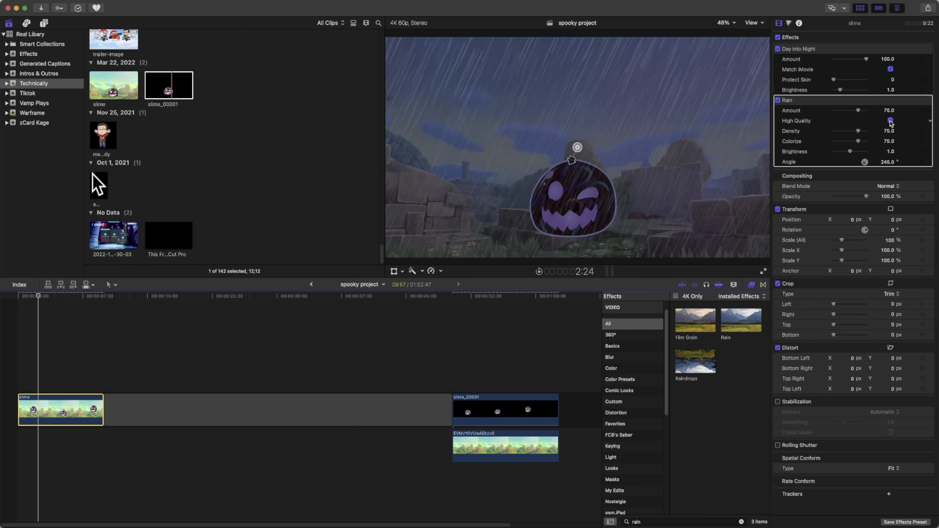
click(890, 120)
click(890, 121)
click(890, 121)
click(890, 121)
Try placing Rain above Day into Night in the effect order, and restore Day into Night above Rain
drag(828, 104, 827, 55)
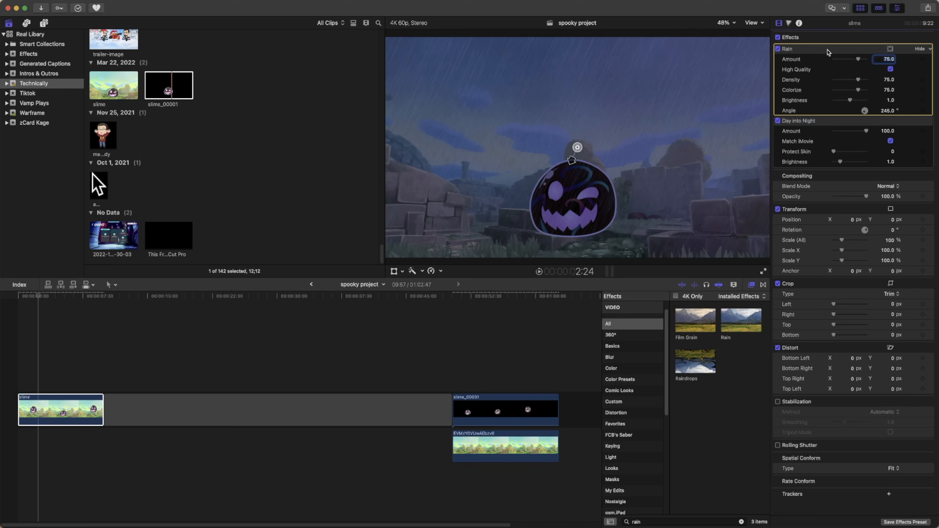
drag(821, 123, 824, 52)
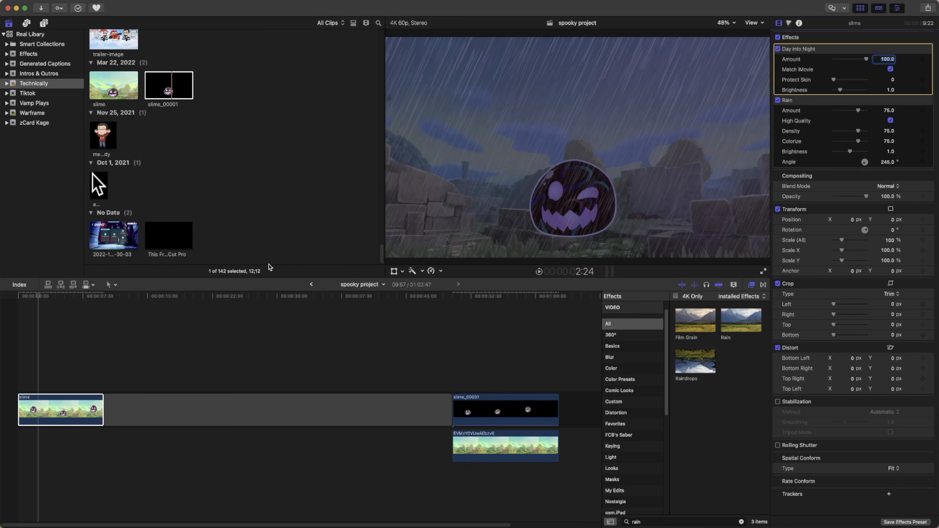
Play the first slime clip from its start to preview the night and rain effects
click(42, 297)
drag(43, 300, 22, 299)
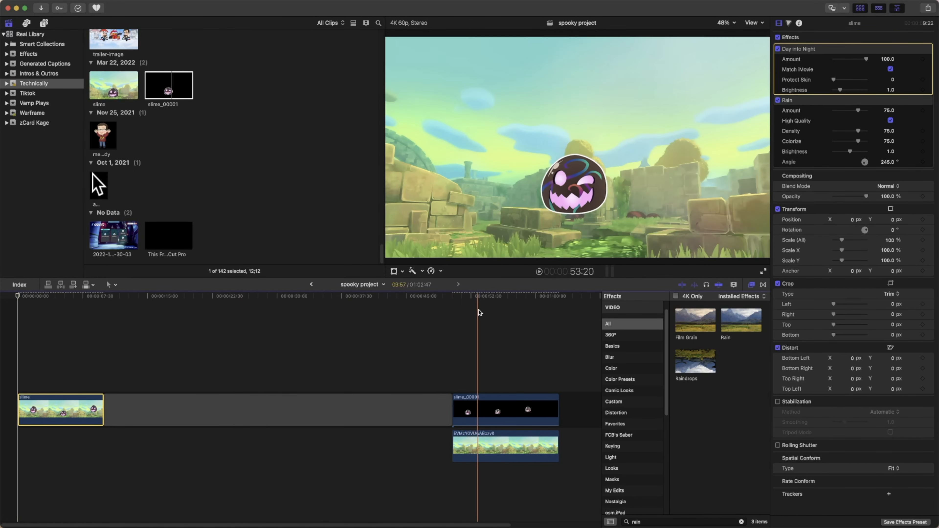
click(539, 272)
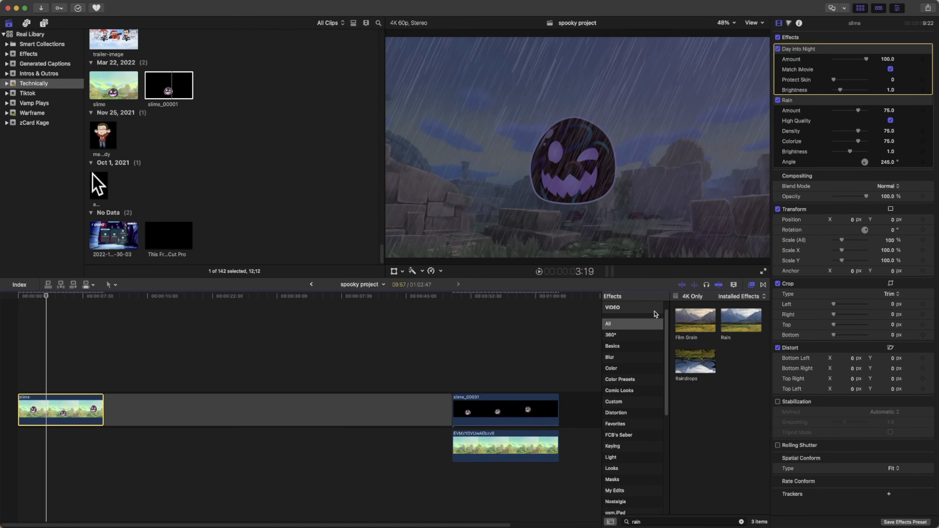
Disable timeline skimming and turn off High Quality on the slime clip's Rain effect
click(682, 285)
click(890, 121)
click(890, 121)
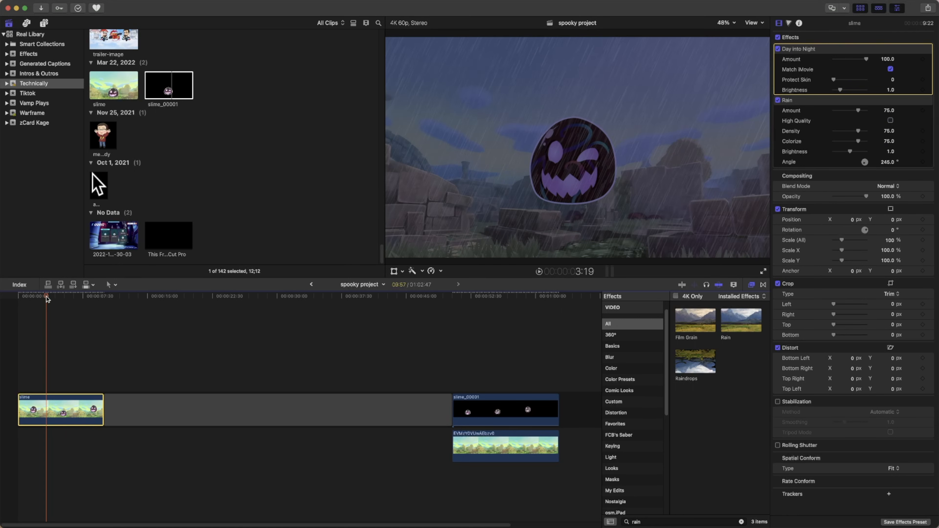
Return to the start of the timeline and play the slime clip with High Quality rain off
drag(46, 297, 19, 298)
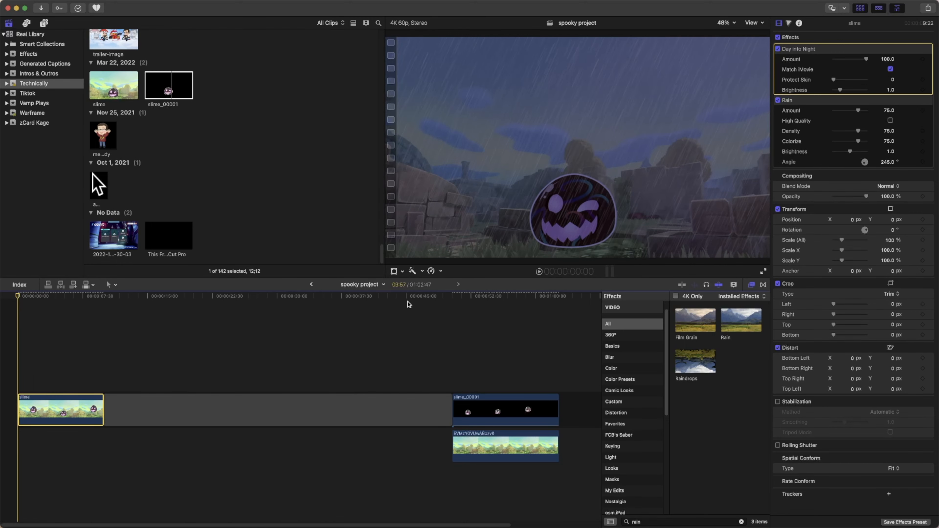
click(539, 272)
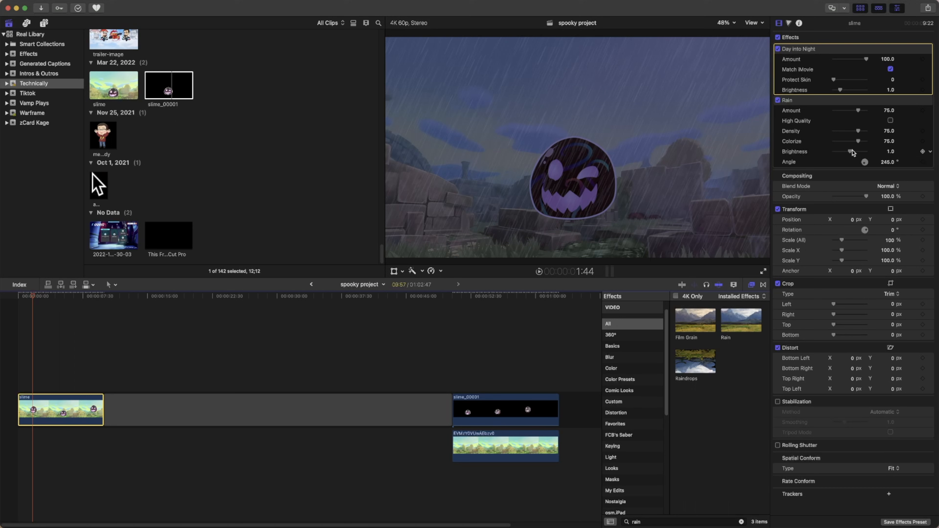
Try the Rain effect's Brightness at 1.73 and adjust its Density, resetting both parameters to their defaults
mouse_move(850, 152)
mouse_down()
mouse_move(865, 152)
mouse_move(841, 155)
mouse_move(863, 154)
mouse_up()
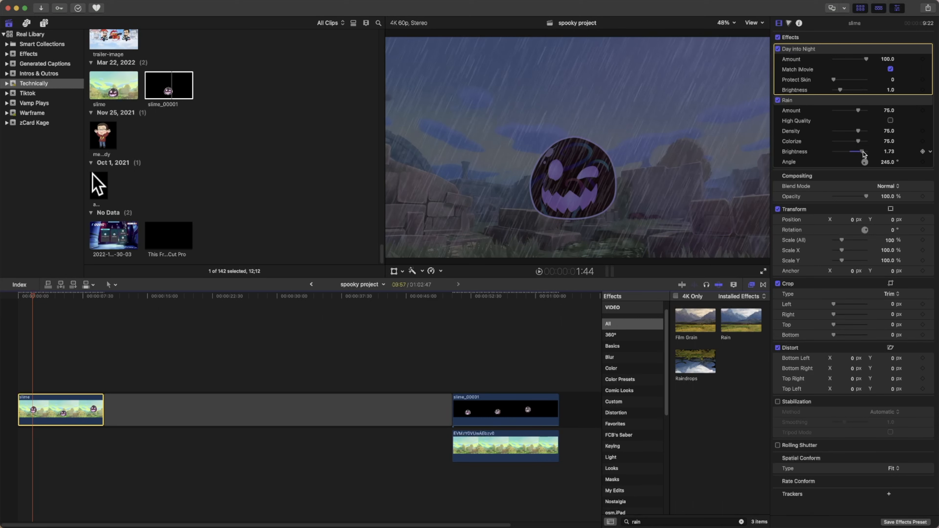
click(930, 152)
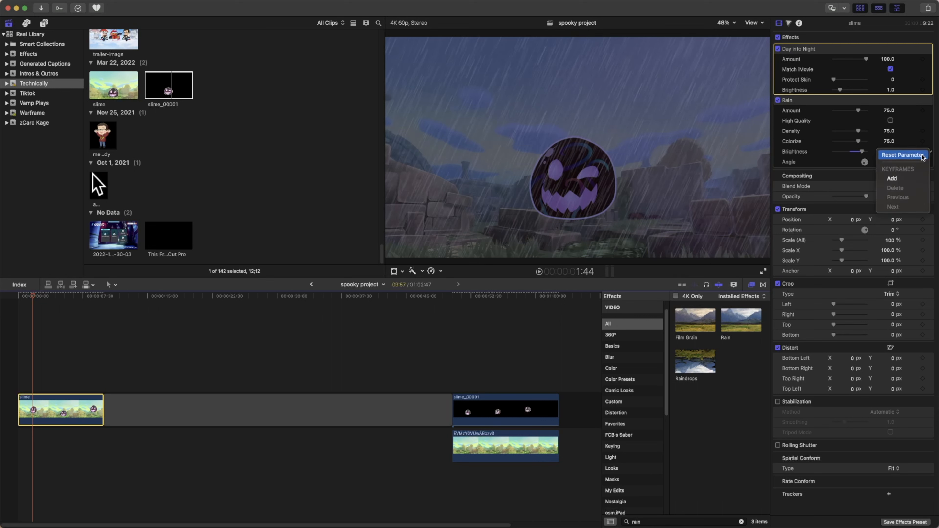
click(922, 155)
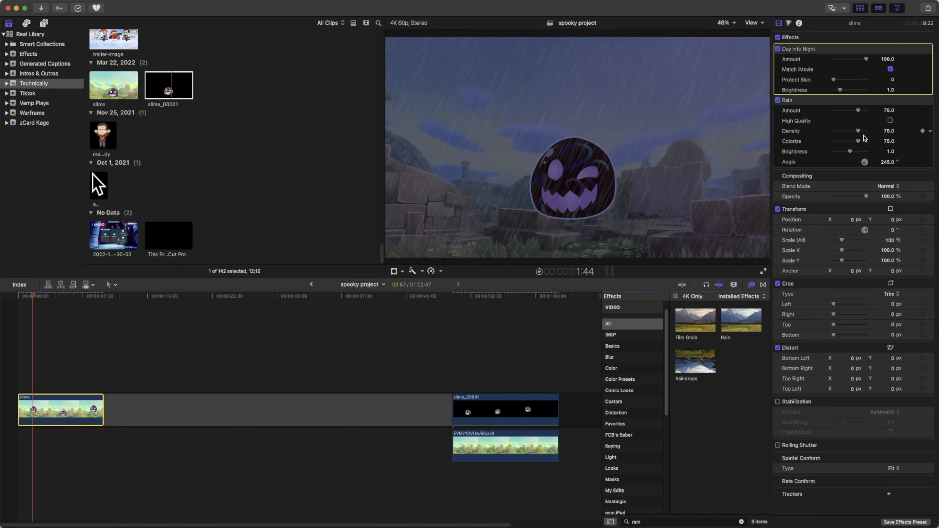
mouse_move(858, 131)
mouse_down()
mouse_move(838, 136)
mouse_move(870, 140)
mouse_move(858, 140)
mouse_up()
click(931, 131)
click(891, 137)
Set the Rain effect's Amount to 100 and play the clip to preview the heavier rain
drag(858, 111, 875, 114)
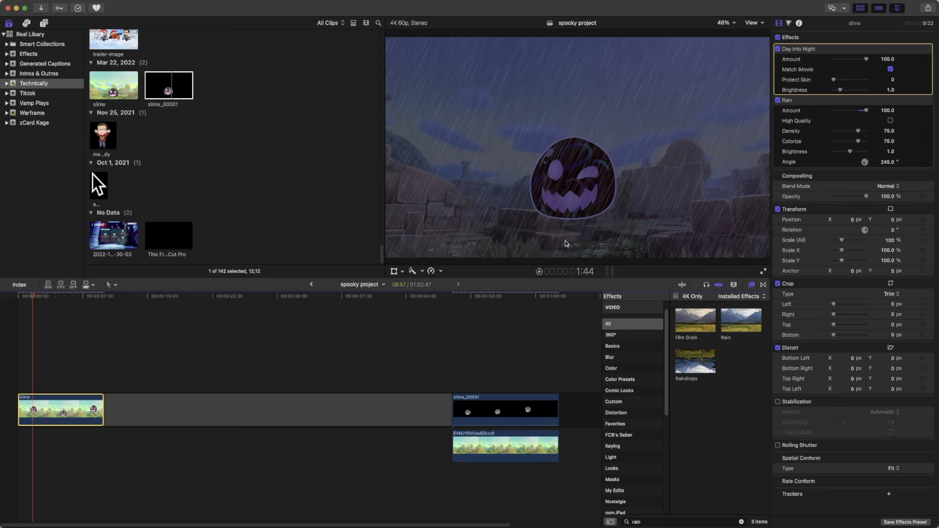
click(539, 271)
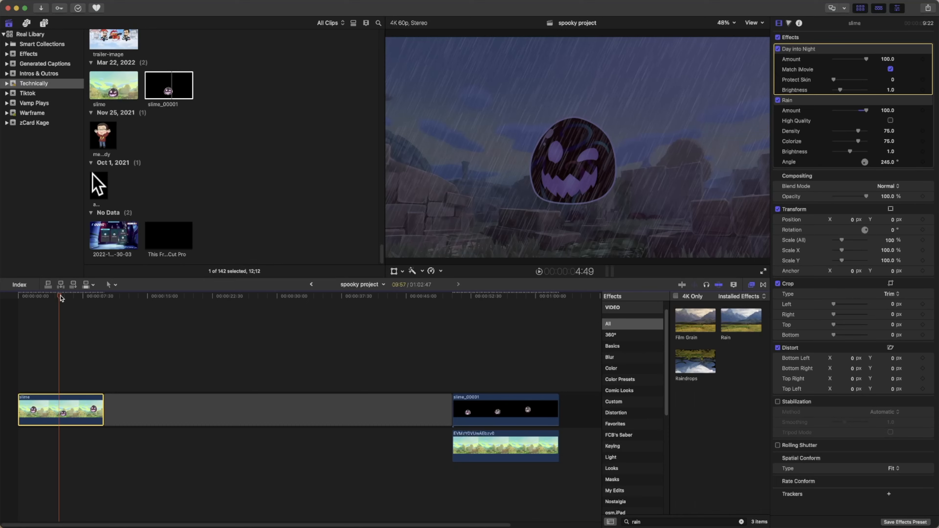
Move the playhead to the layered clips near 51:09 and toggle slime_00001 off and on to inspect its layer
drag(61, 298, 459, 313)
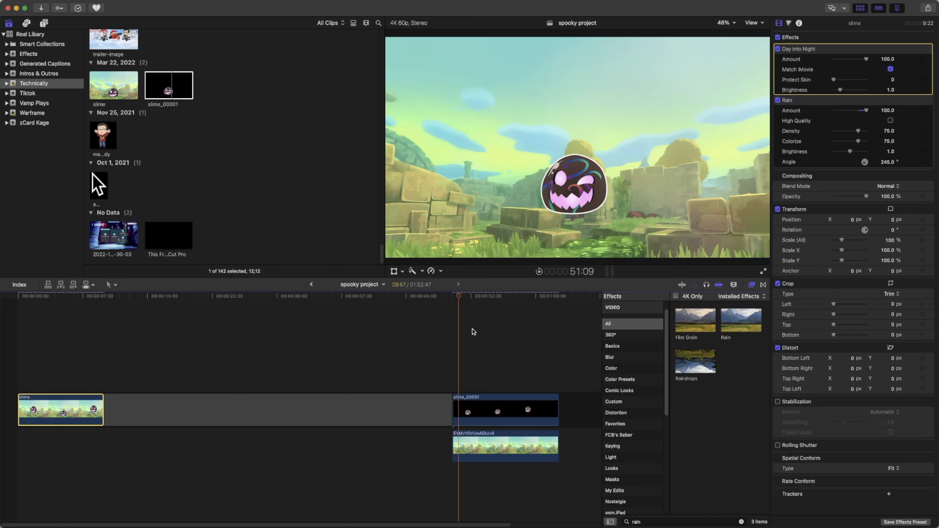
scroll(649, 392, down, 1)
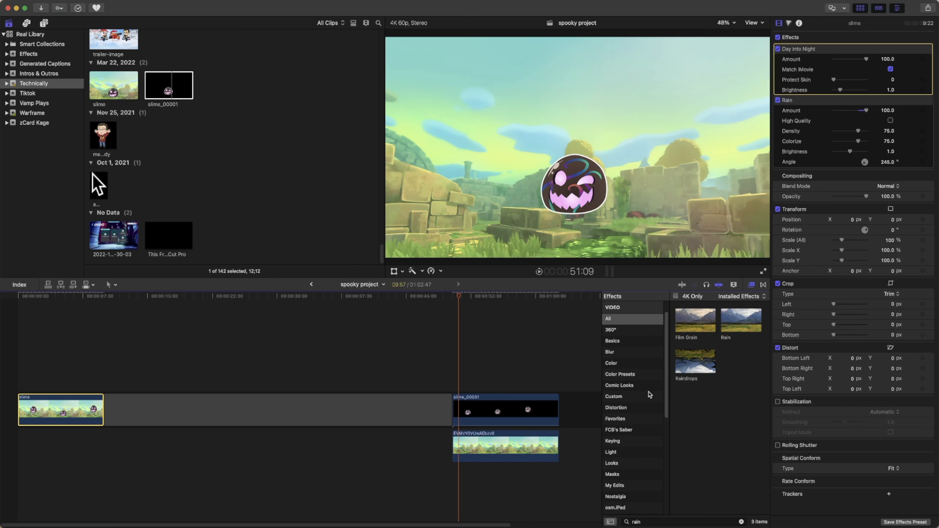
scroll(649, 394, down, 1)
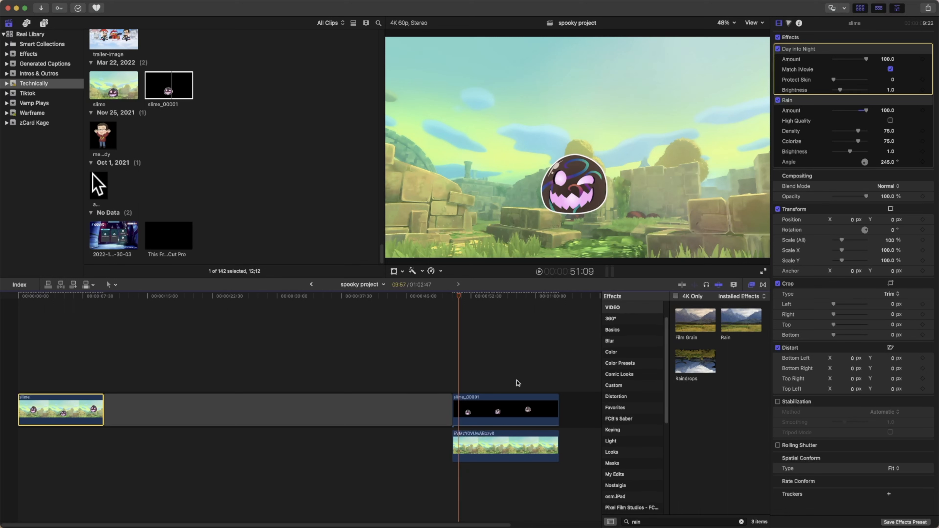
click(498, 408)
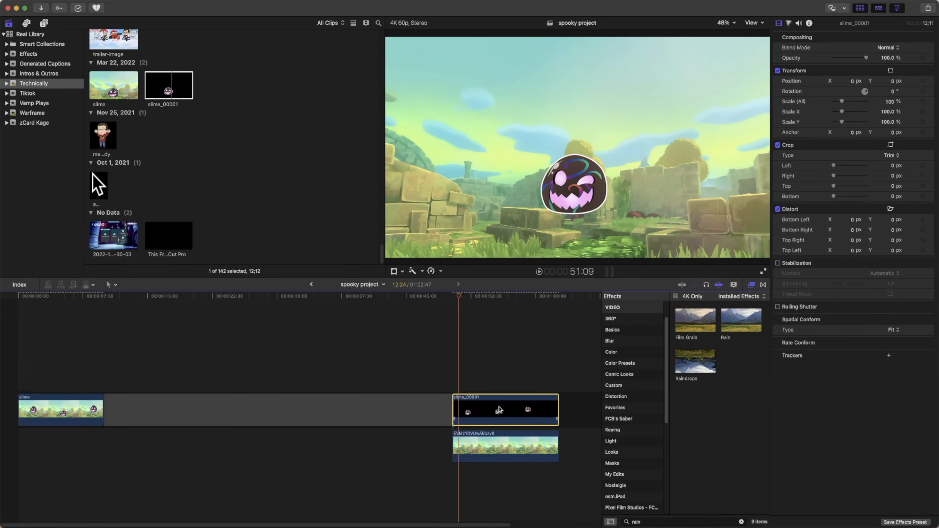
key(v)
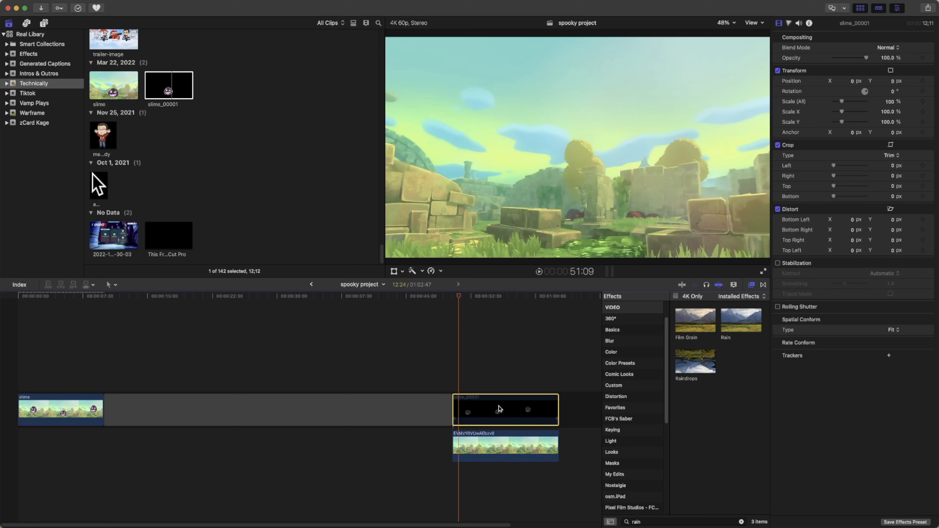
key(v)
key(v)
key(v)
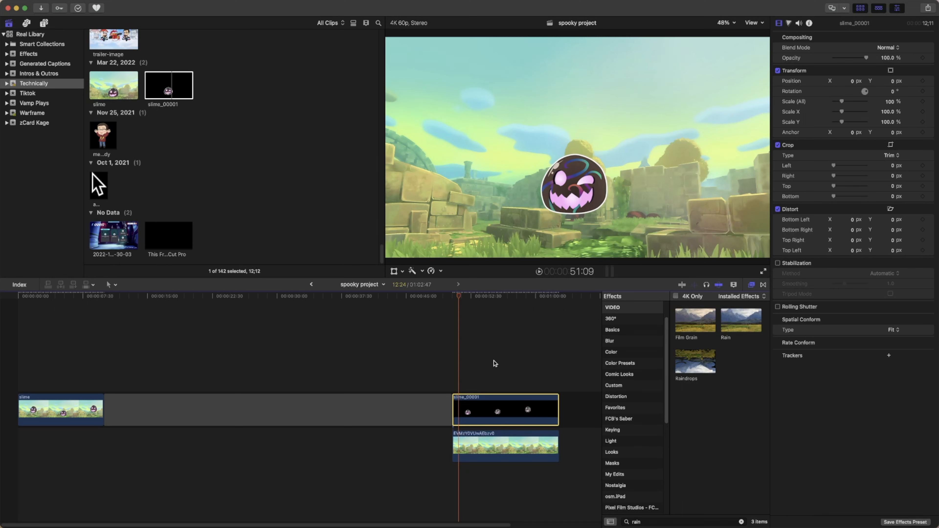
Move the playhead to about 53:53 and temporarily disable the background clip to inspect the slime alone, re-enabling the background
click(473, 303)
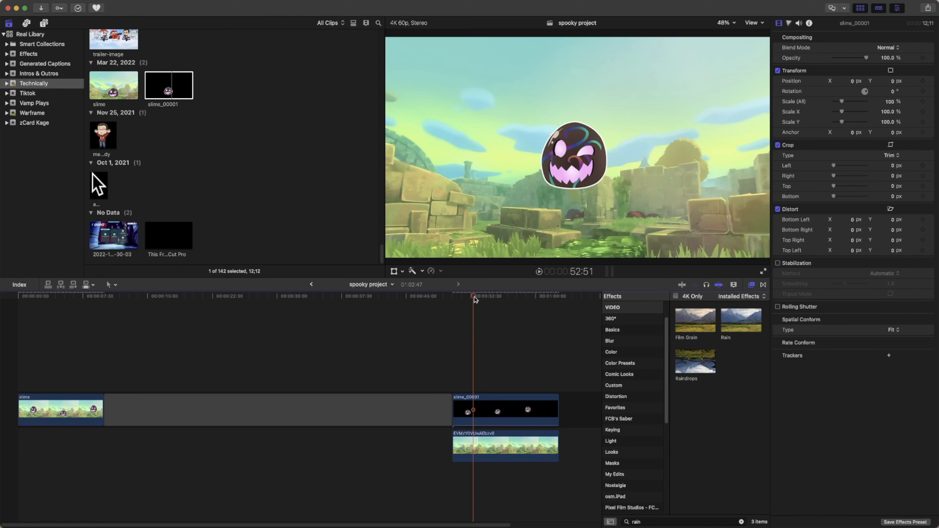
mouse_move(475, 300)
mouse_down()
mouse_move(517, 304)
mouse_move(484, 307)
mouse_up()
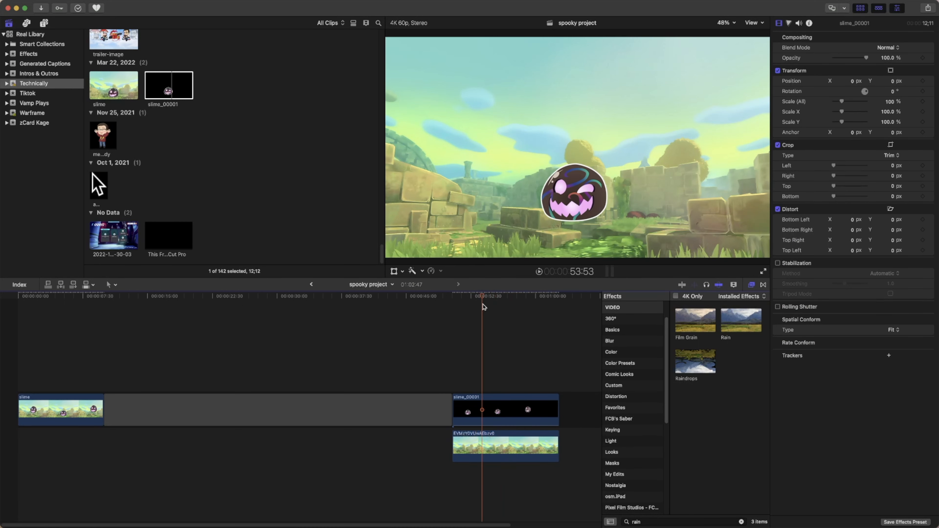
click(533, 454)
key(v)
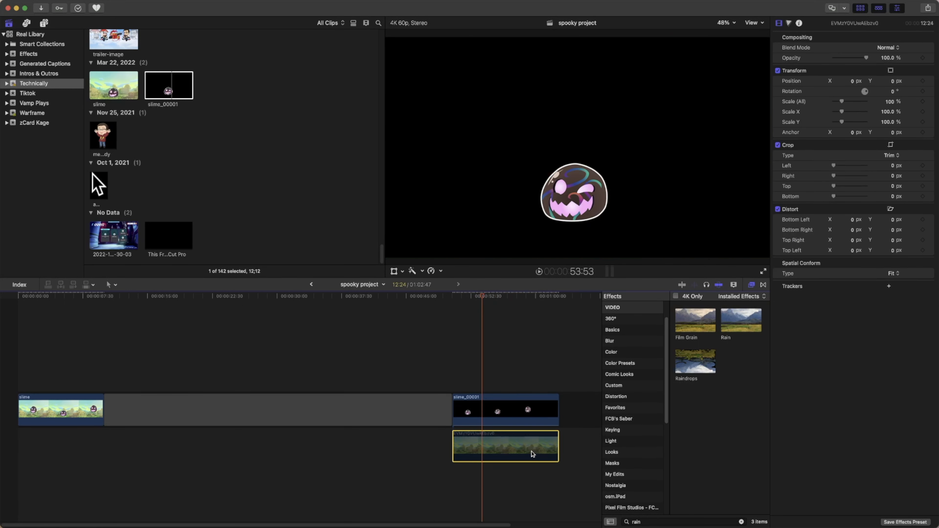
key(v)
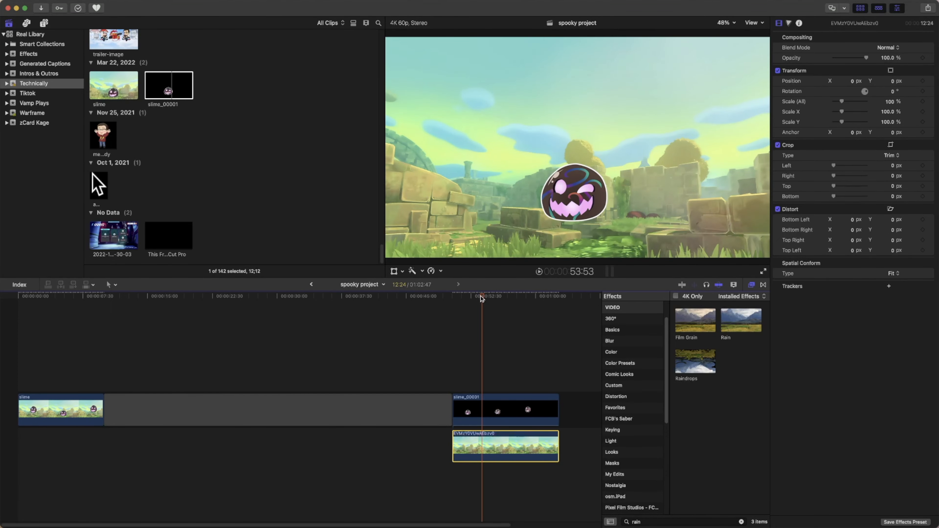
Scale the slime_00001 clip uniformly to 143% to enlarge the slime over the background
mouse_move(481, 298)
mouse_down()
mouse_move(499, 298)
mouse_move(473, 298)
mouse_move(482, 298)
mouse_up()
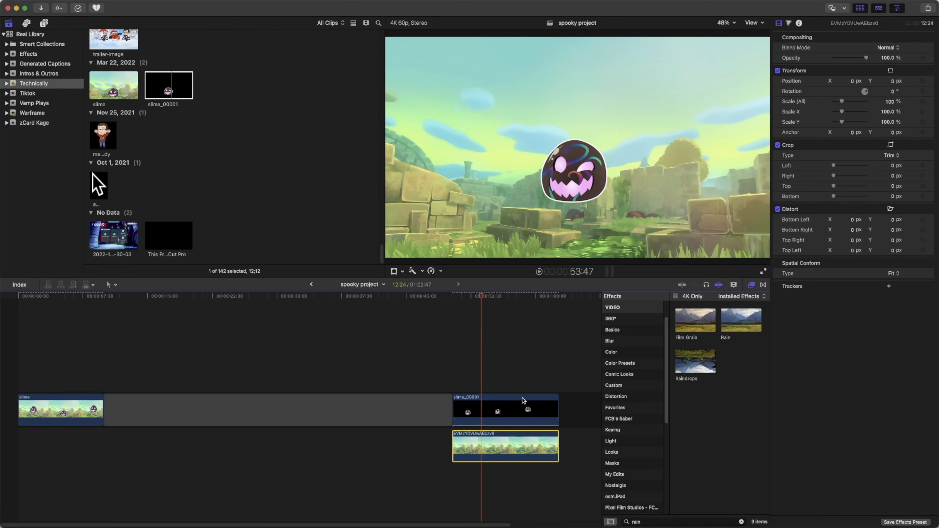
click(523, 400)
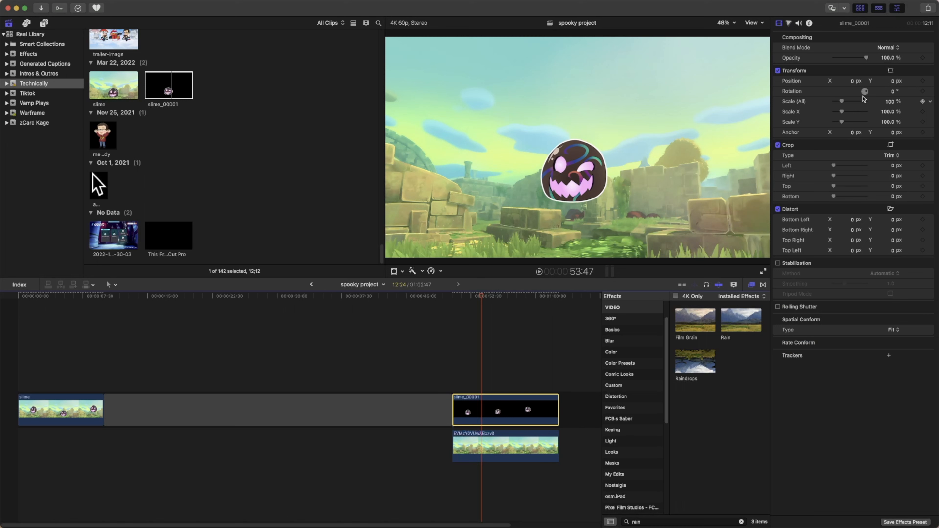
drag(889, 102, 889, 102)
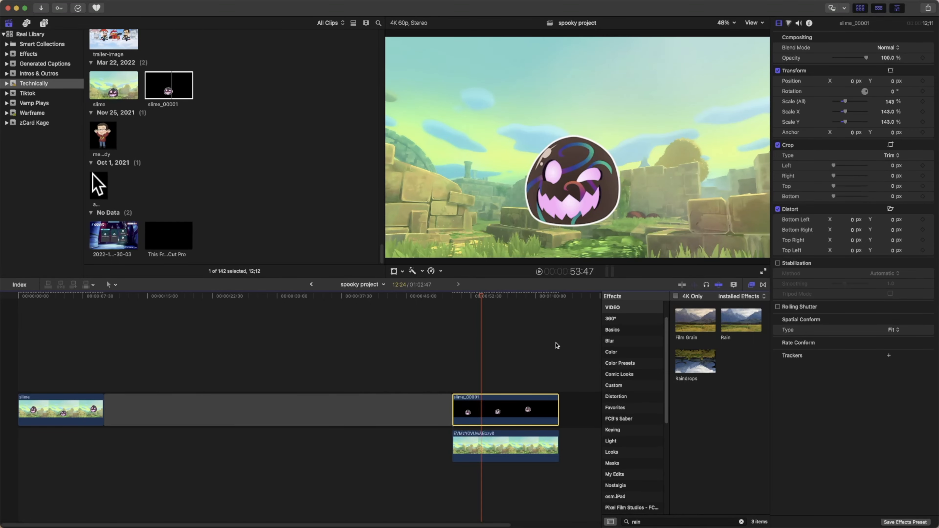
Search the effects for "night" and apply Day into Night to the background clip beneath slime_00001
click(714, 522)
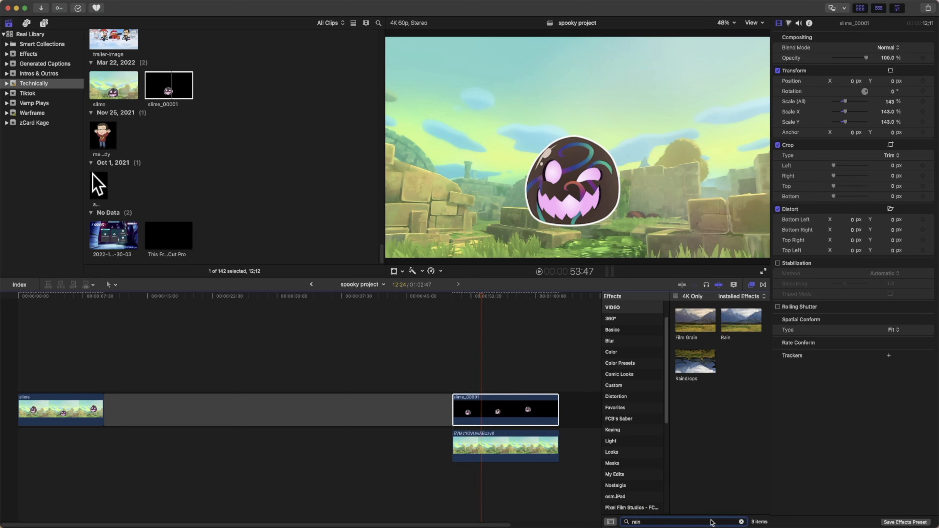
double_click(626, 524)
text(night)
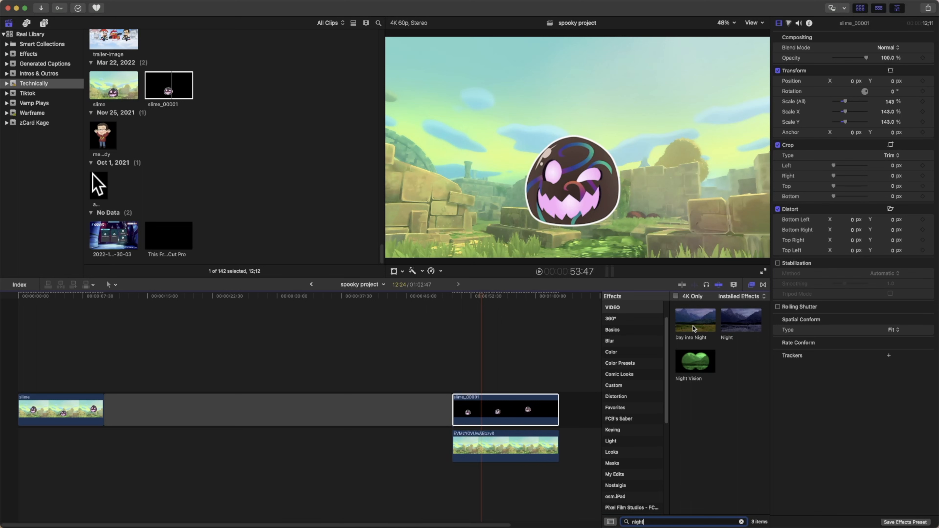
drag(695, 331, 515, 451)
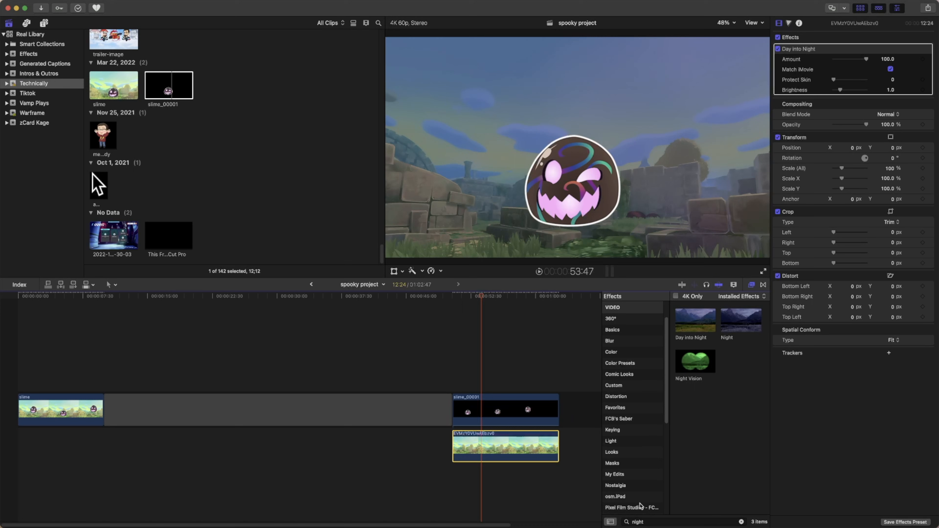
Search the effects for "rain", apply Rain to the background clip, and set its Amount to 100
double_click(647, 522)
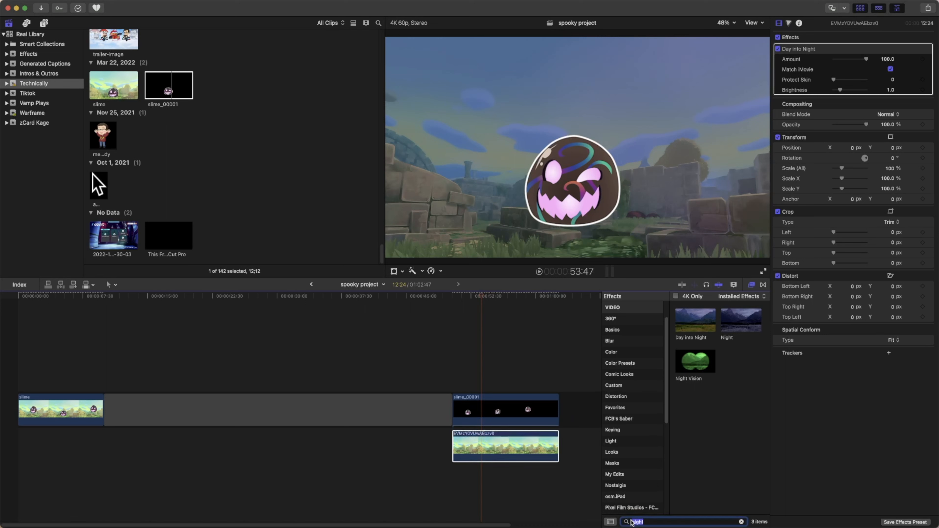
text(rain)
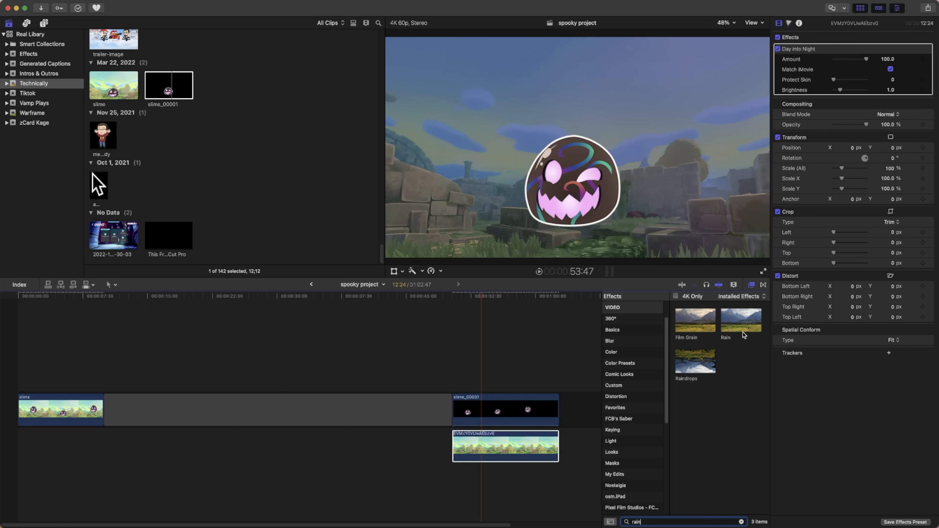
drag(739, 333, 532, 451)
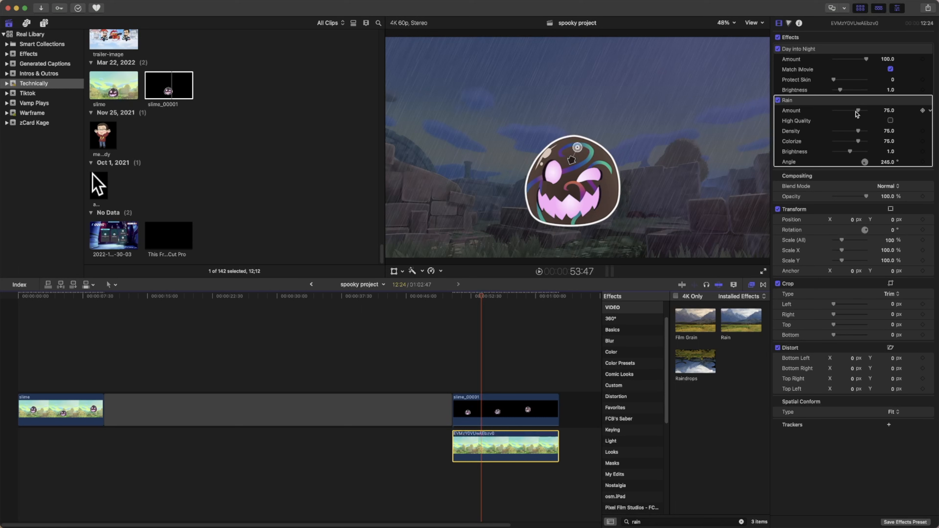
drag(858, 114, 879, 113)
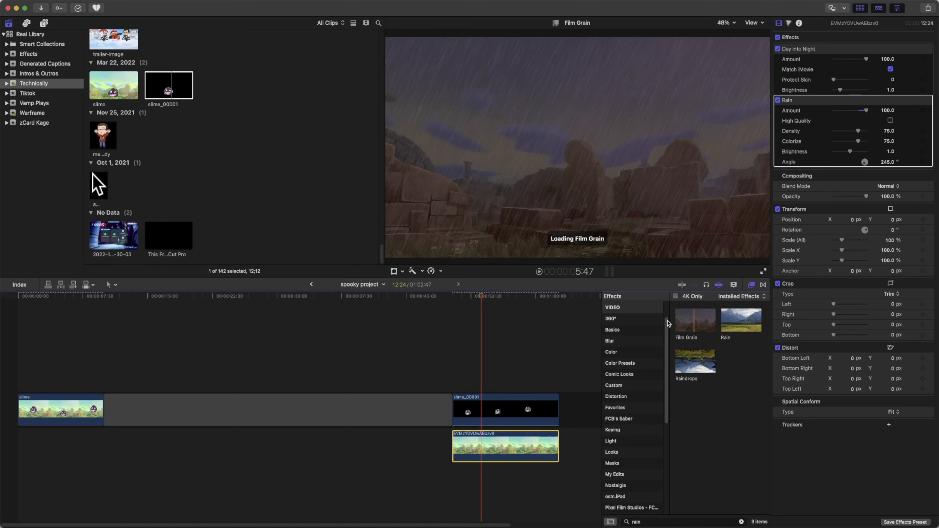
Find the Saber effect in the FCB's Saber category with the search cleared, and apply it to slime_00001
click(618, 355)
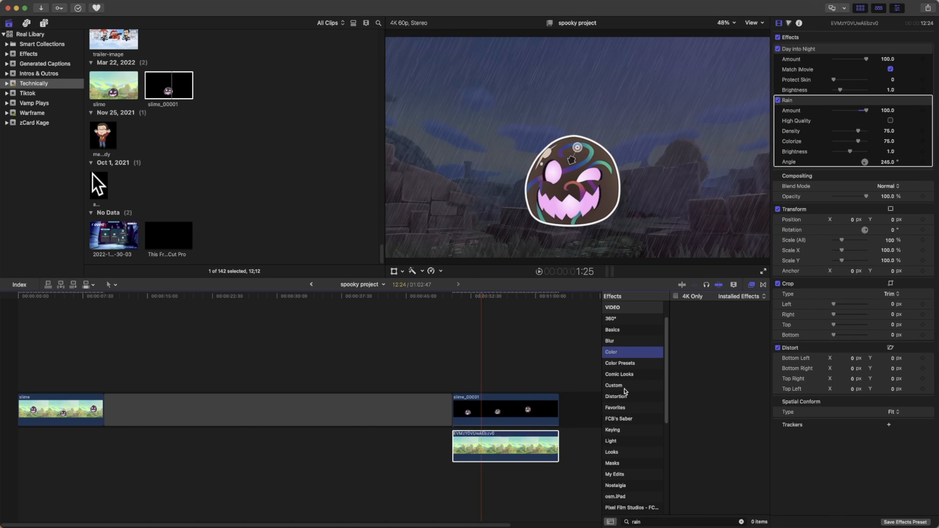
click(629, 419)
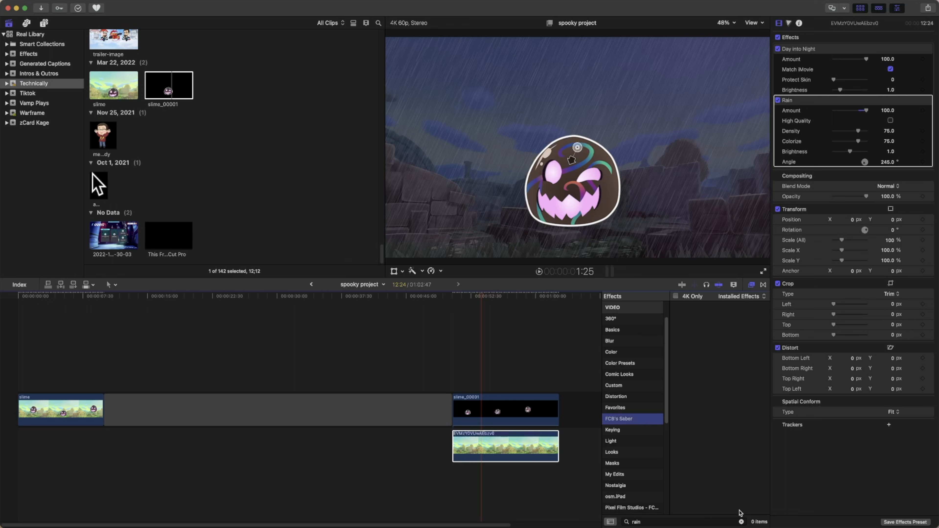
click(742, 522)
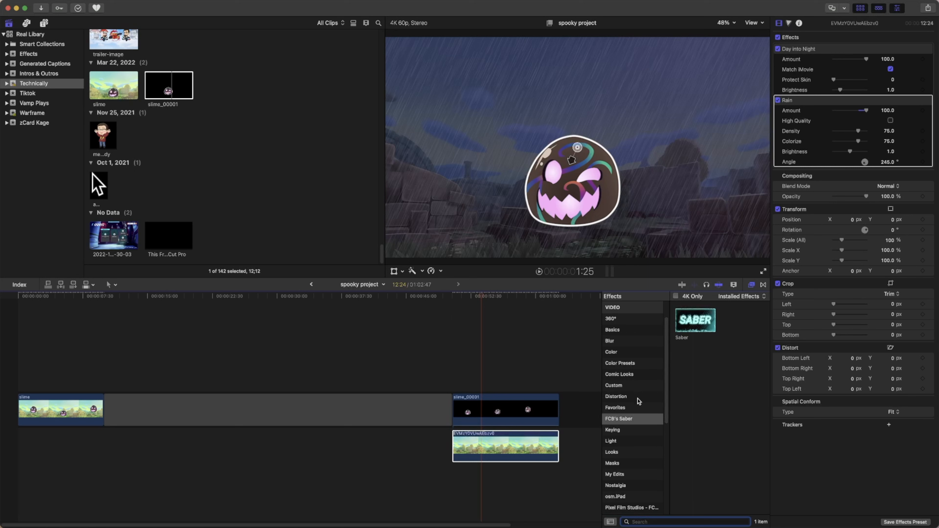
click(535, 408)
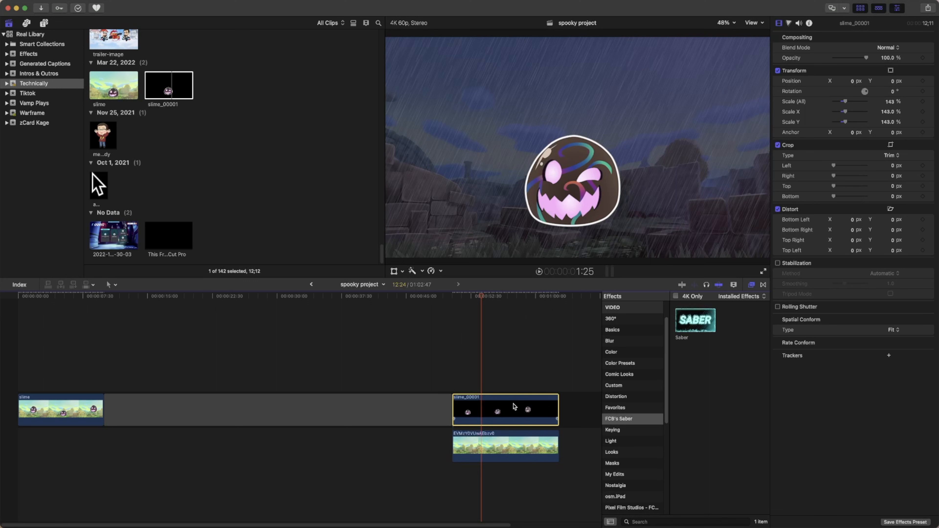
drag(690, 326, 520, 405)
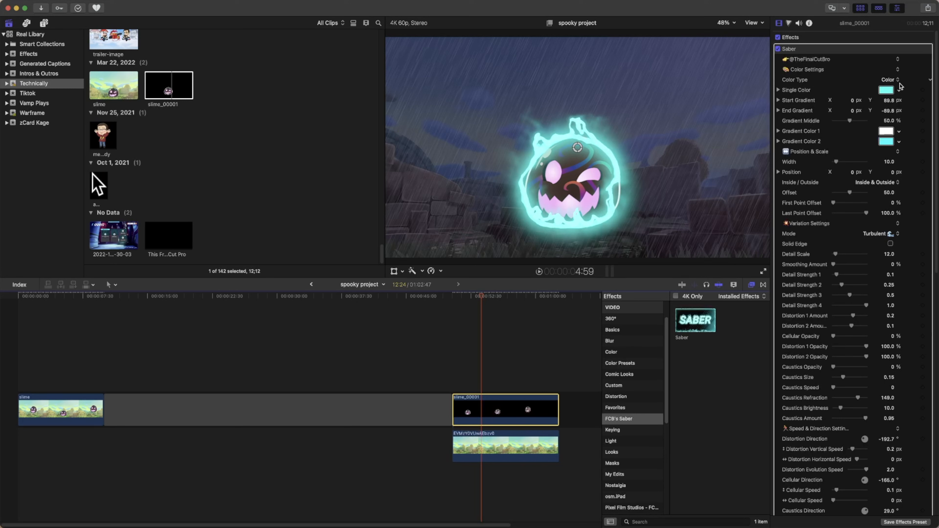
Change the Saber effect's Single Color to the saved orange swatch, look through the other color pickers, and close the color window
click(888, 91)
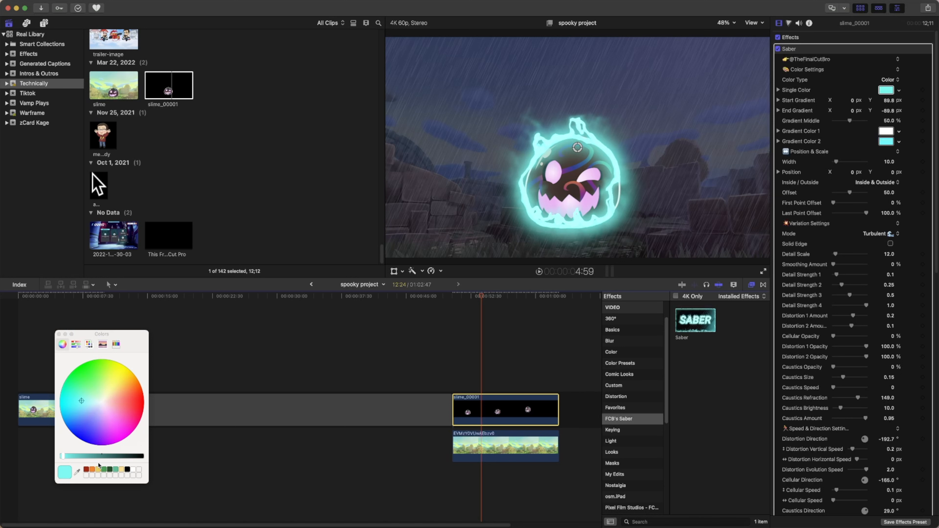
click(91, 471)
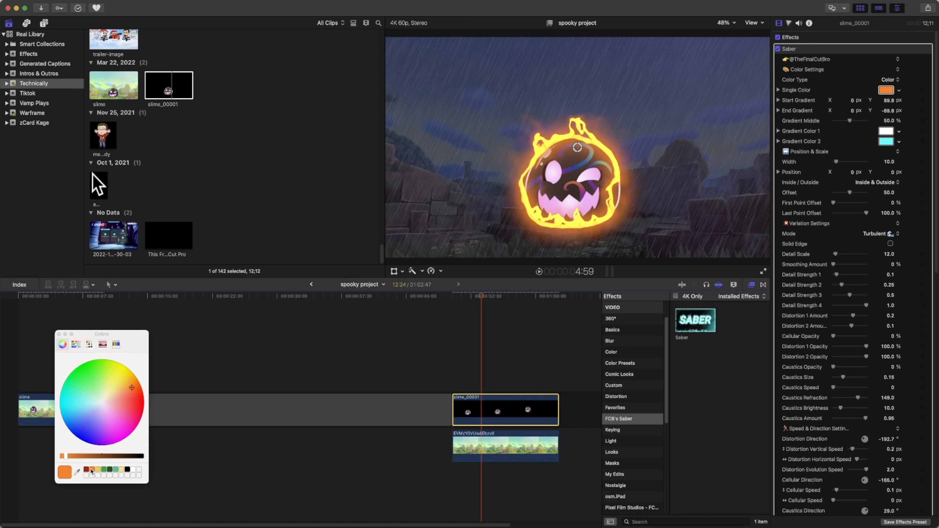
click(102, 345)
click(102, 346)
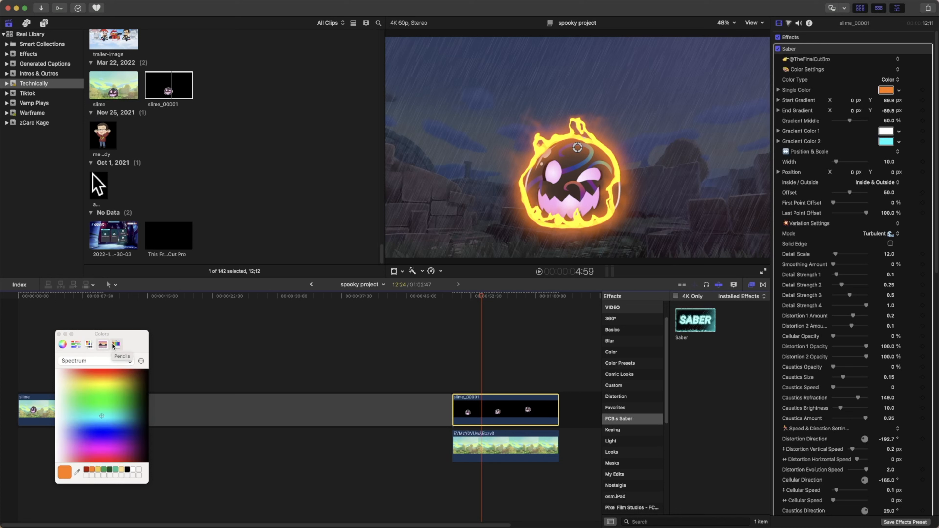
click(111, 345)
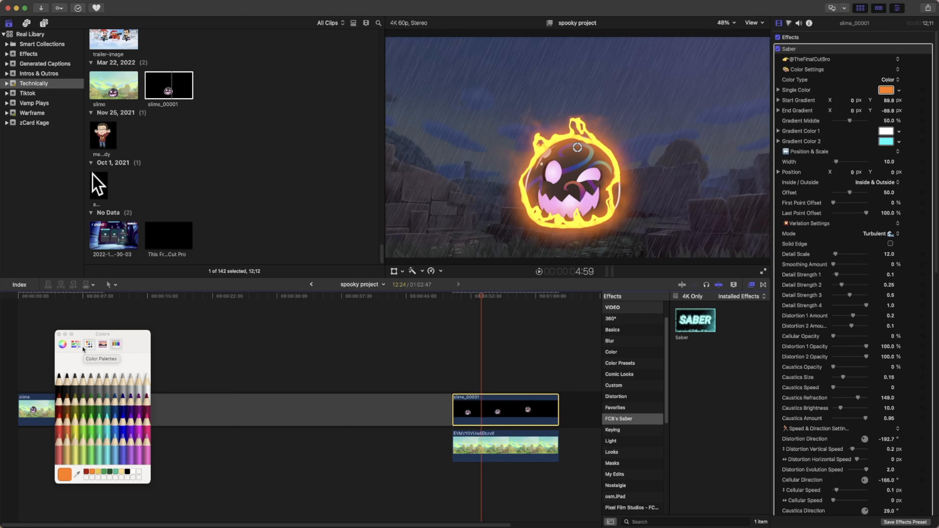
click(75, 344)
click(63, 344)
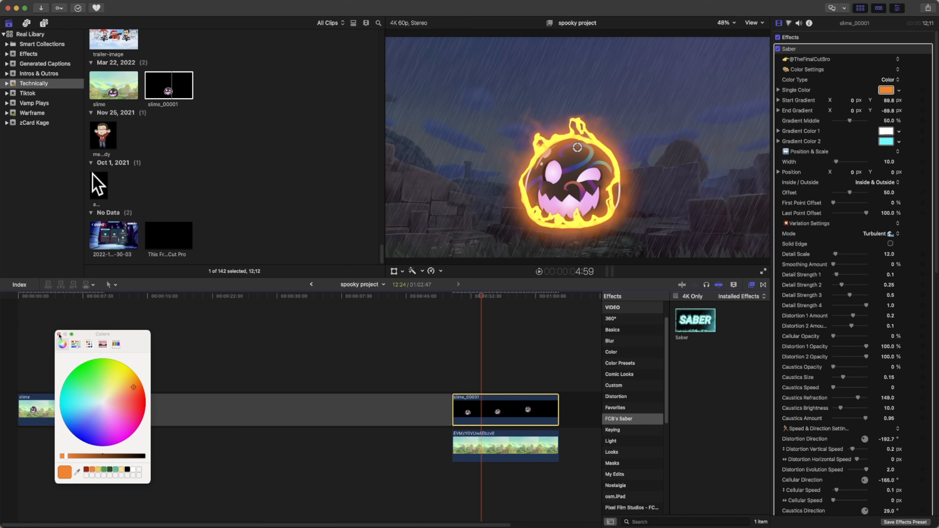
click(59, 335)
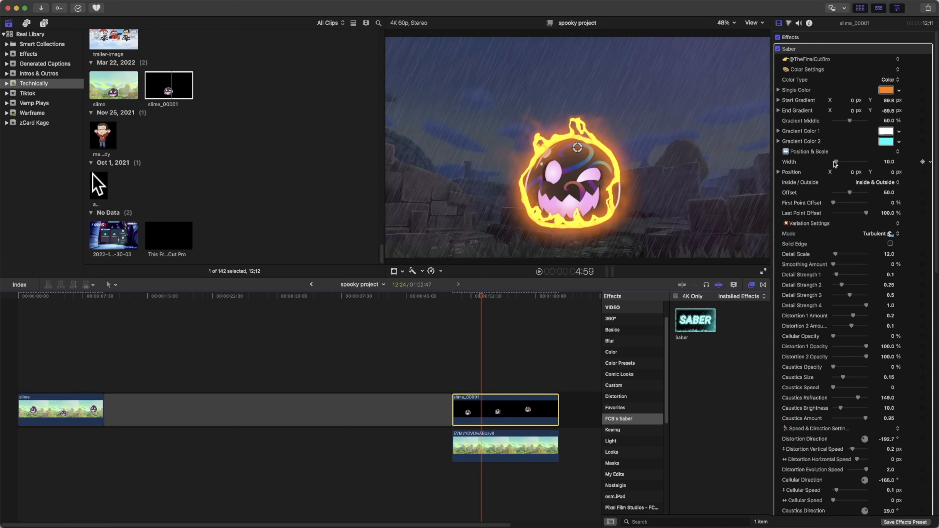
Try the Saber effect's Width at 12 and check the glow near the start of slime_00001, around 50:57
mouse_move(838, 164)
mouse_down()
mouse_move(849, 166)
mouse_move(837, 165)
mouse_up()
click(457, 298)
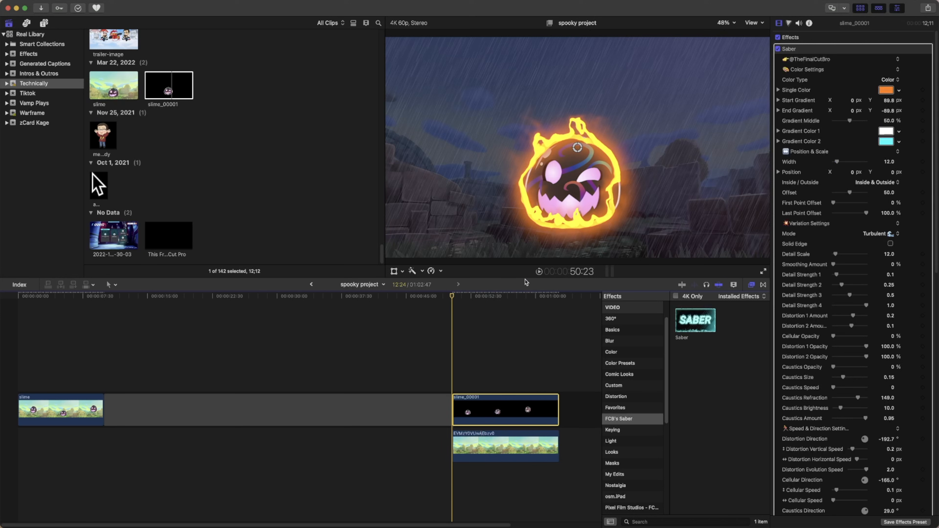
click(540, 271)
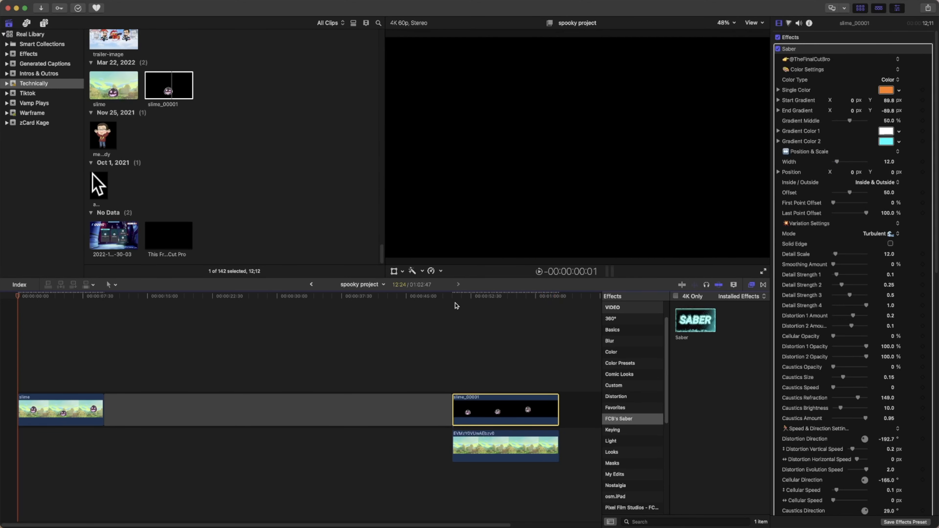
click(458, 298)
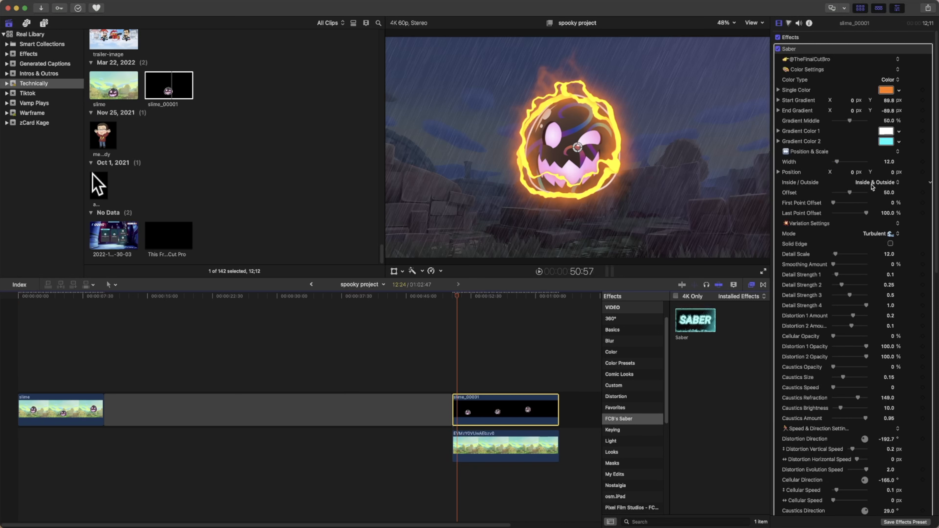
Restrict the Saber glow to Outside Only and set its Width to 87
click(871, 184)
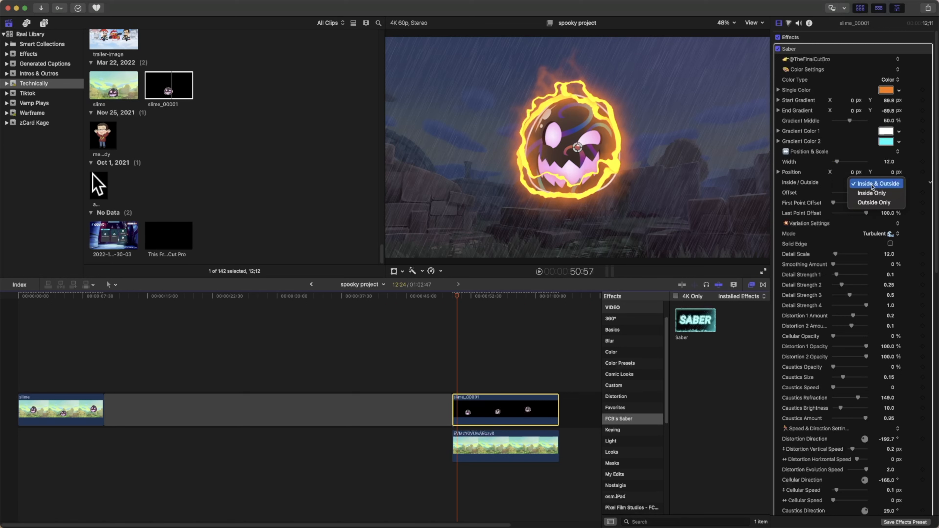
click(874, 202)
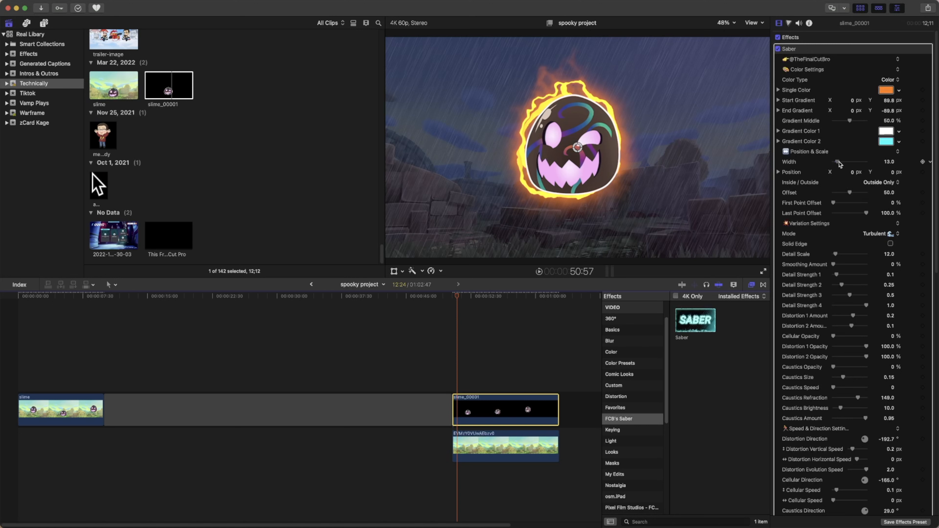
drag(838, 161, 866, 162)
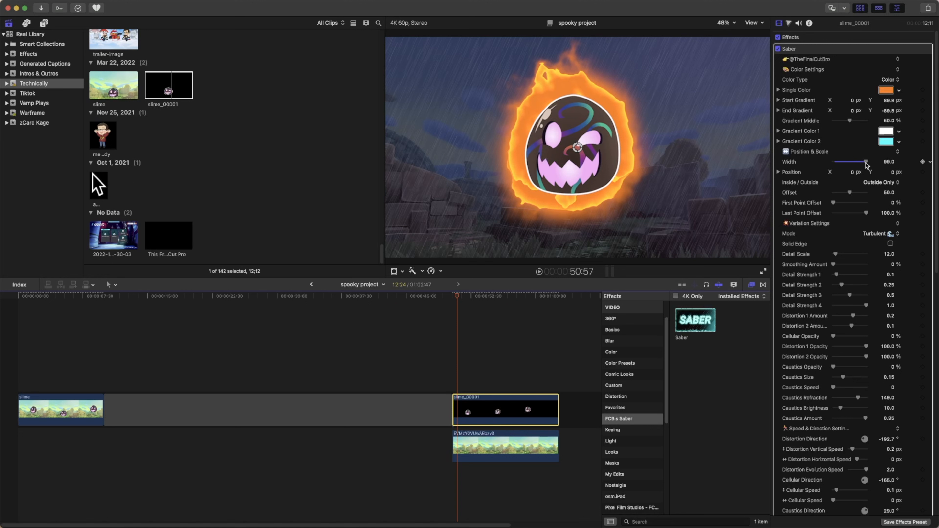
drag(864, 163, 862, 163)
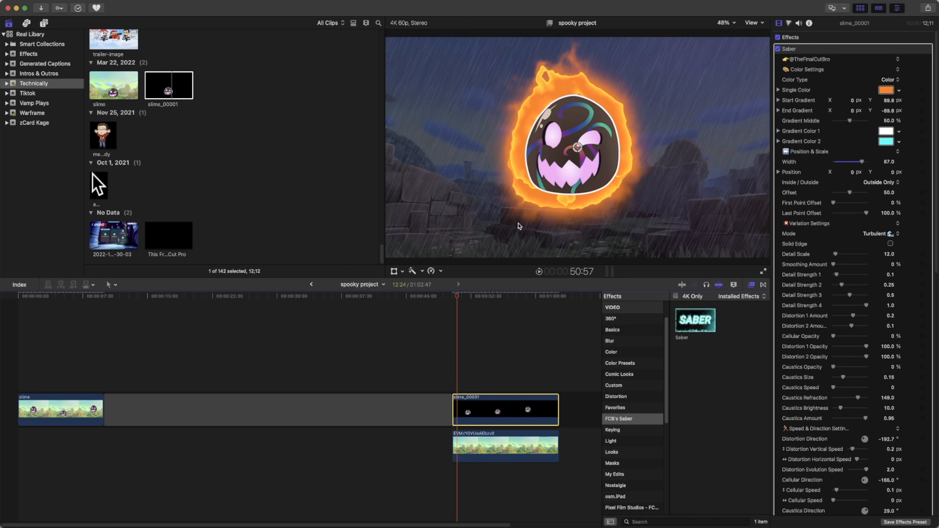
Place the mMotion Blur title Dynamic above slime_00001, starting with the clip, and extend it to a 12:24 duration
click(44, 23)
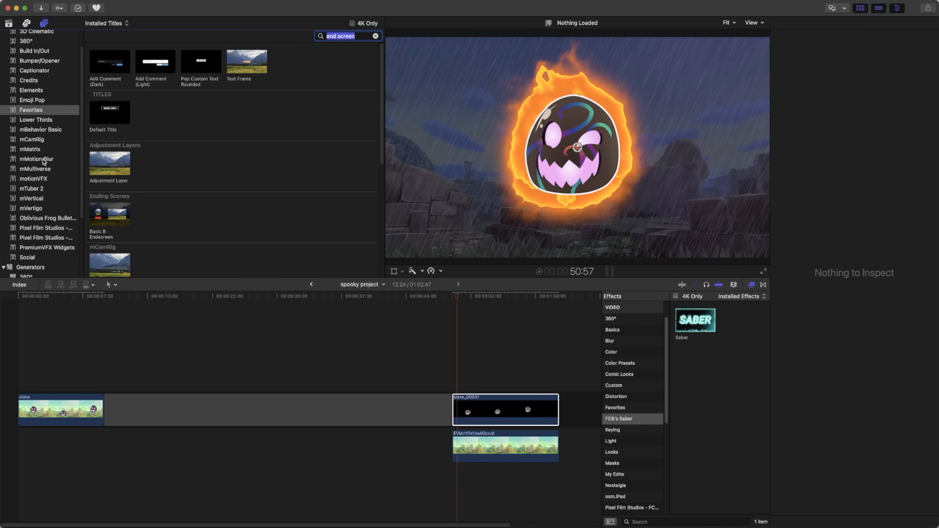
click(45, 160)
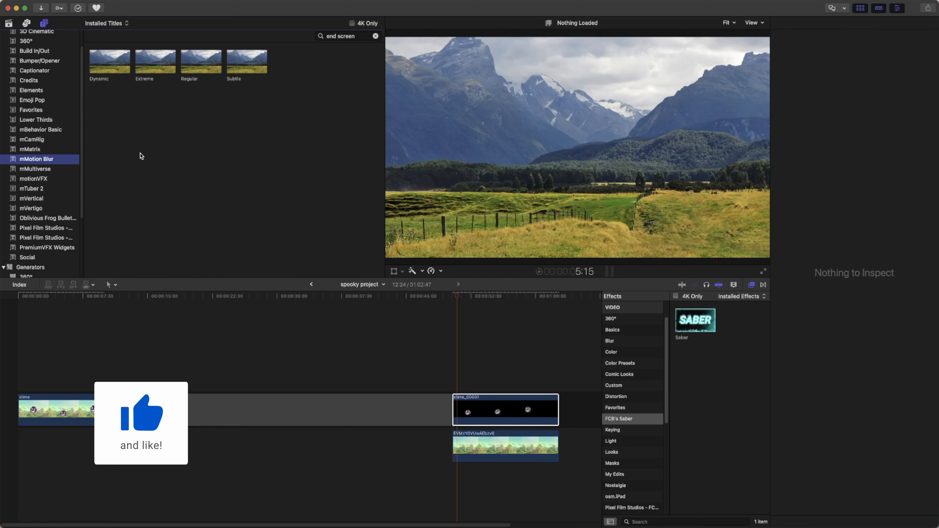
drag(115, 69, 455, 385)
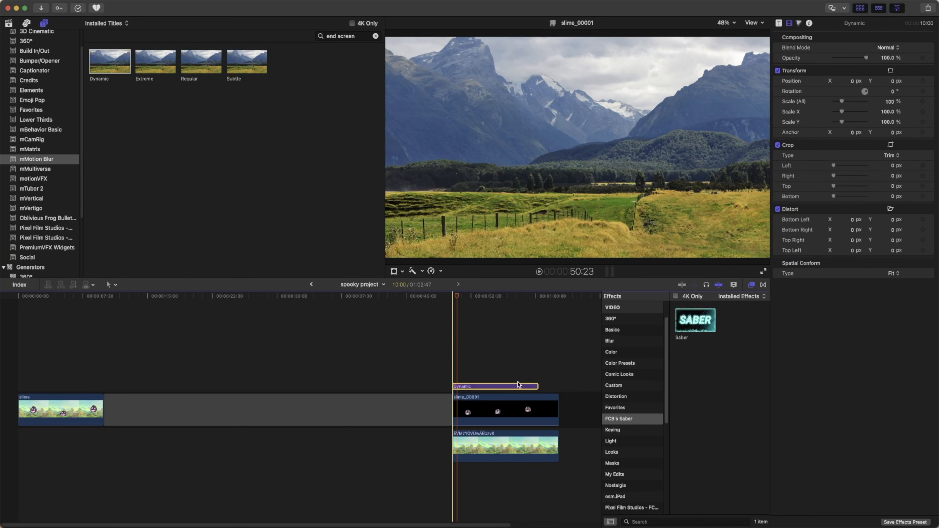
drag(536, 386, 554, 386)
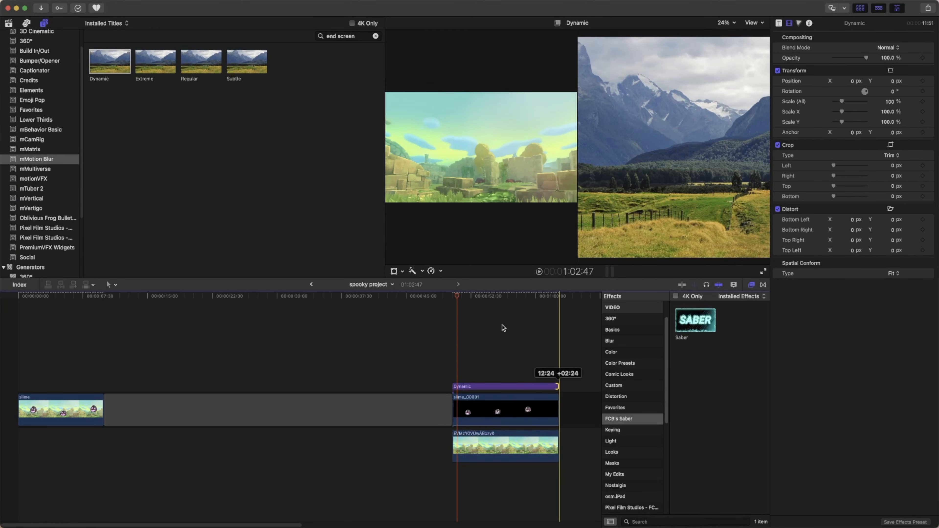
Inspect the motion blur at about 54:19 with the Dynamic title selected, and return the playhead to the layered clips' start at 50:23
click(486, 298)
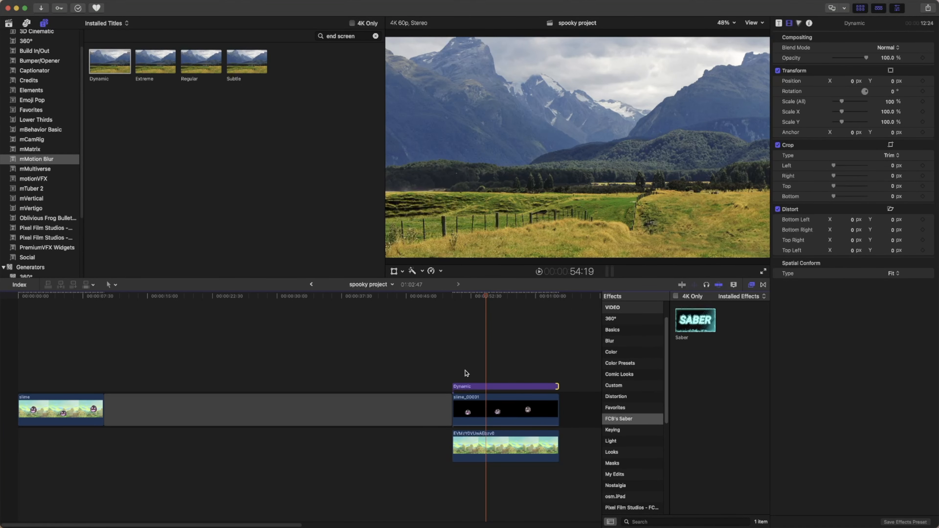
click(465, 387)
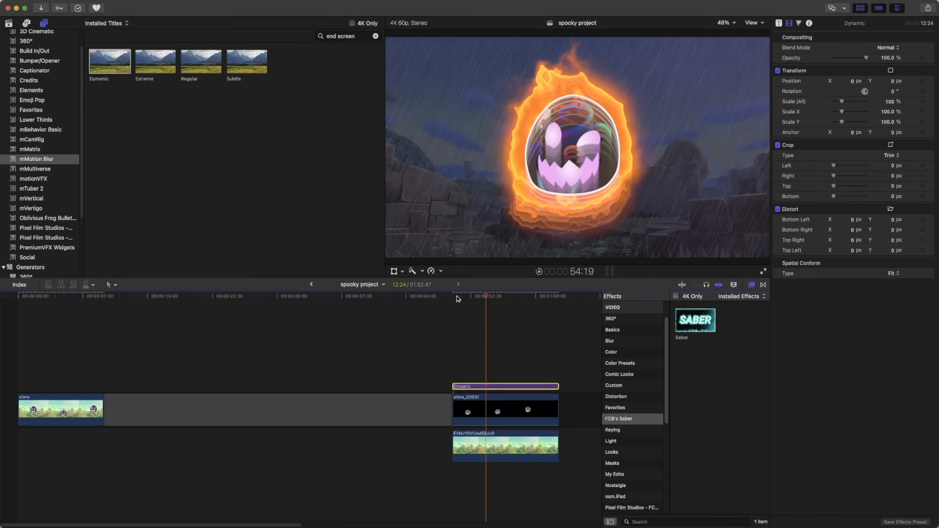
click(456, 296)
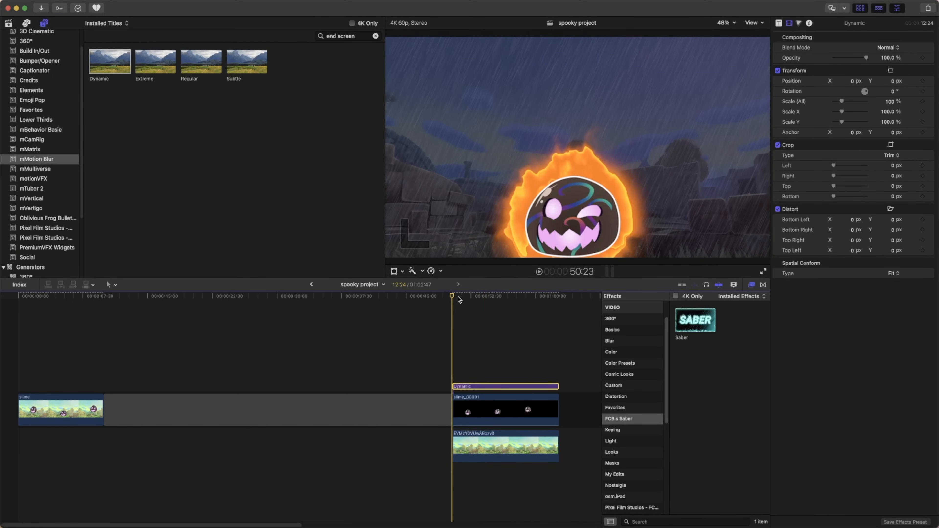